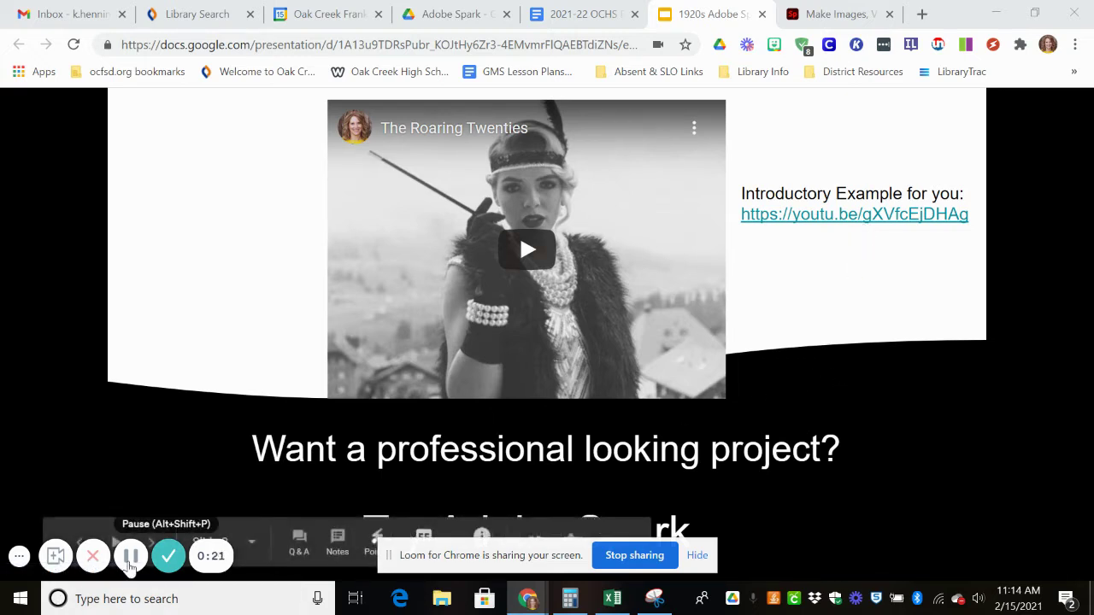
Switch to Adobe Spark and log in with the school account through Google, choosing Enterprise ID and the Classroom account profile.
click(493, 498)
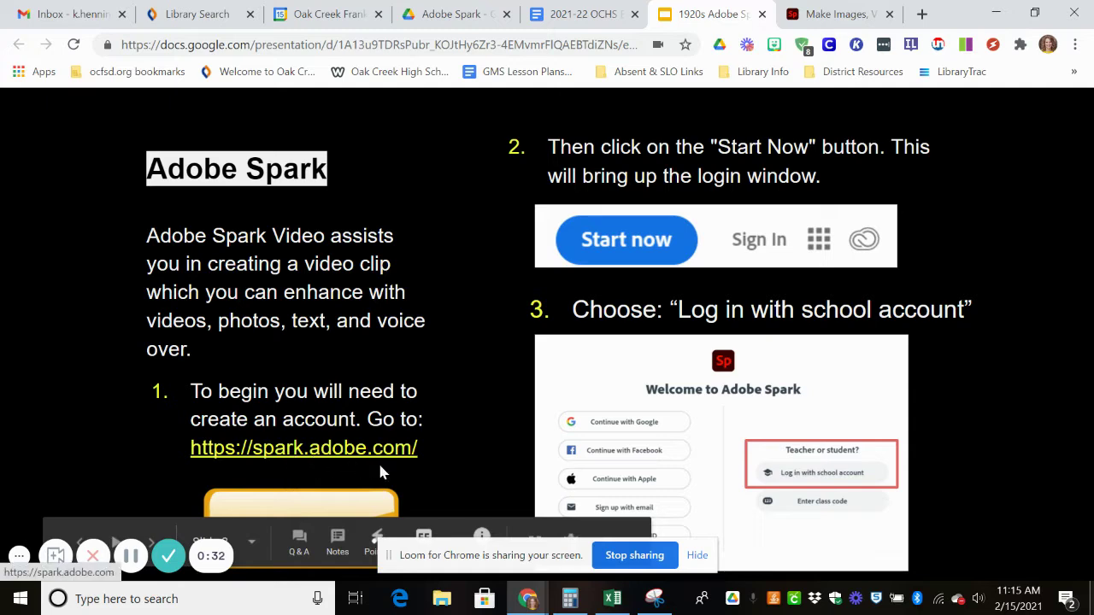
click(829, 14)
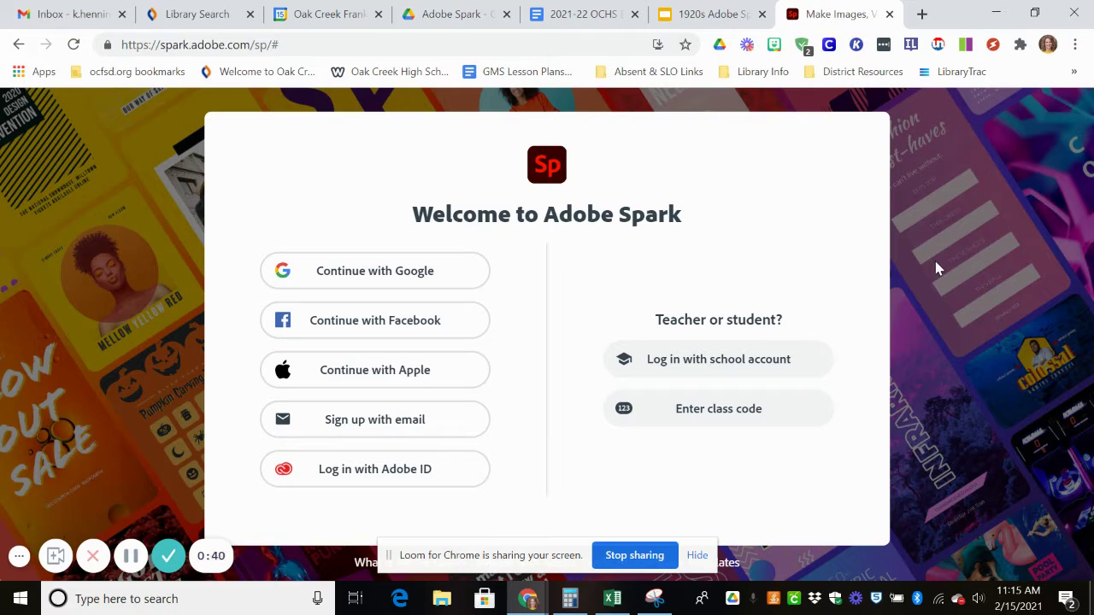
click(782, 371)
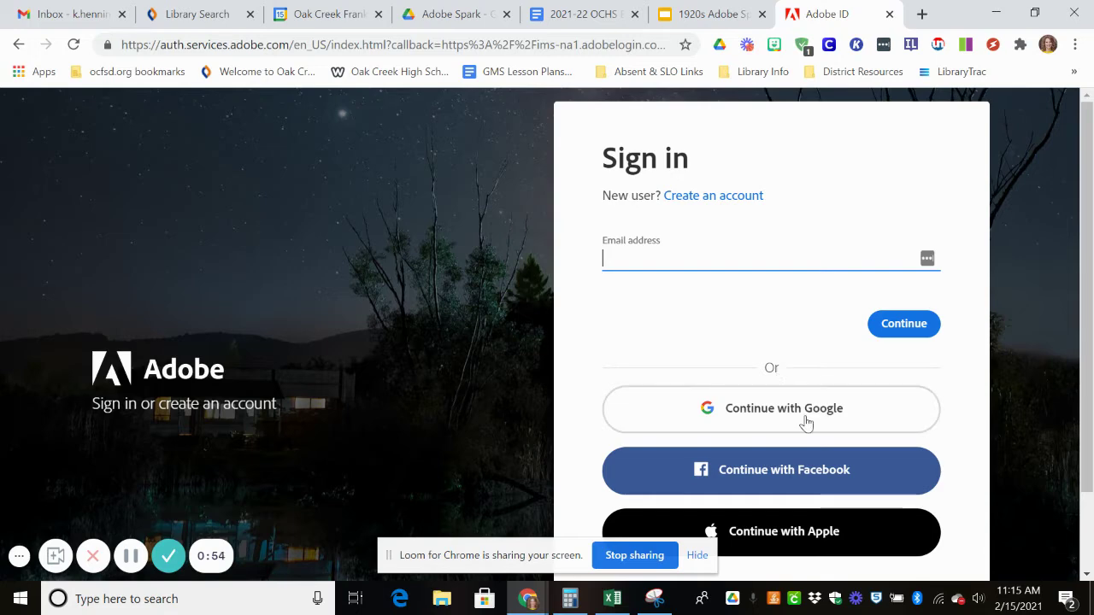
click(806, 422)
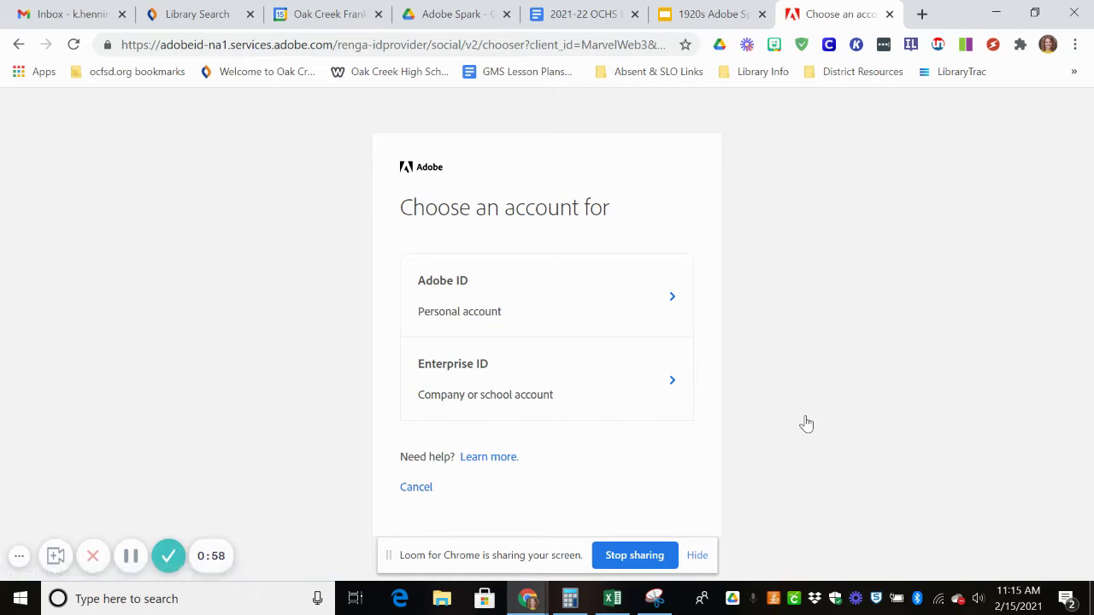
click(574, 388)
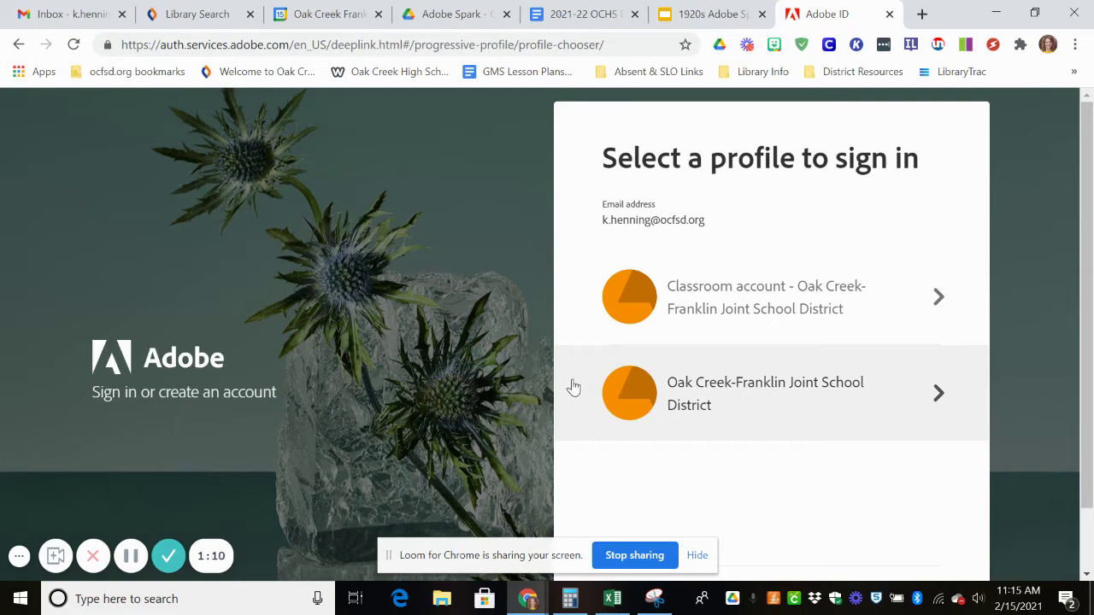
click(746, 294)
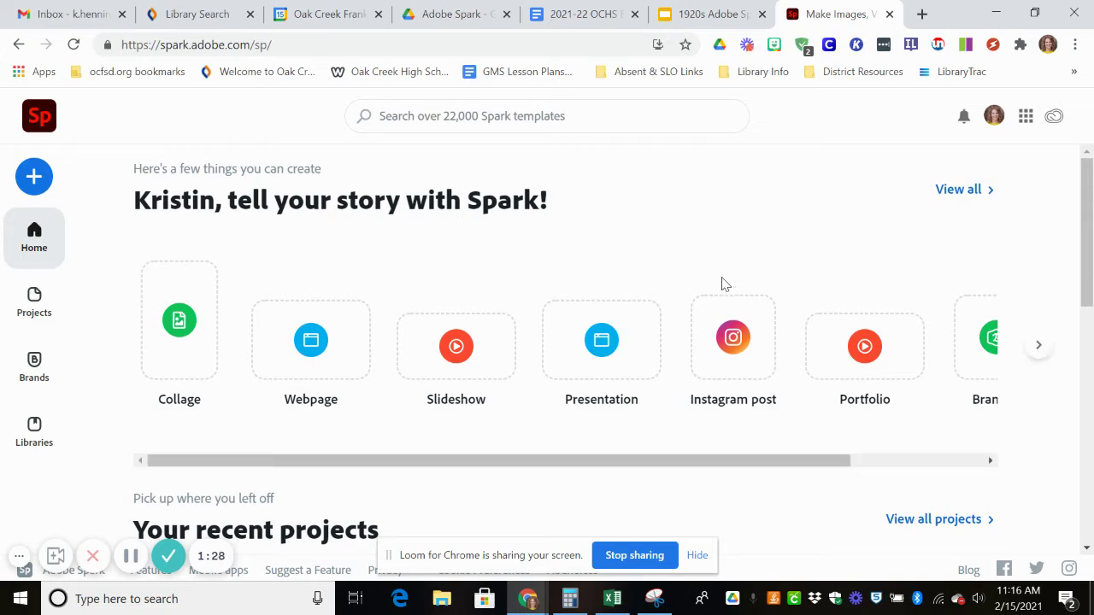
Start a new video project with the title "1920s".
click(34, 181)
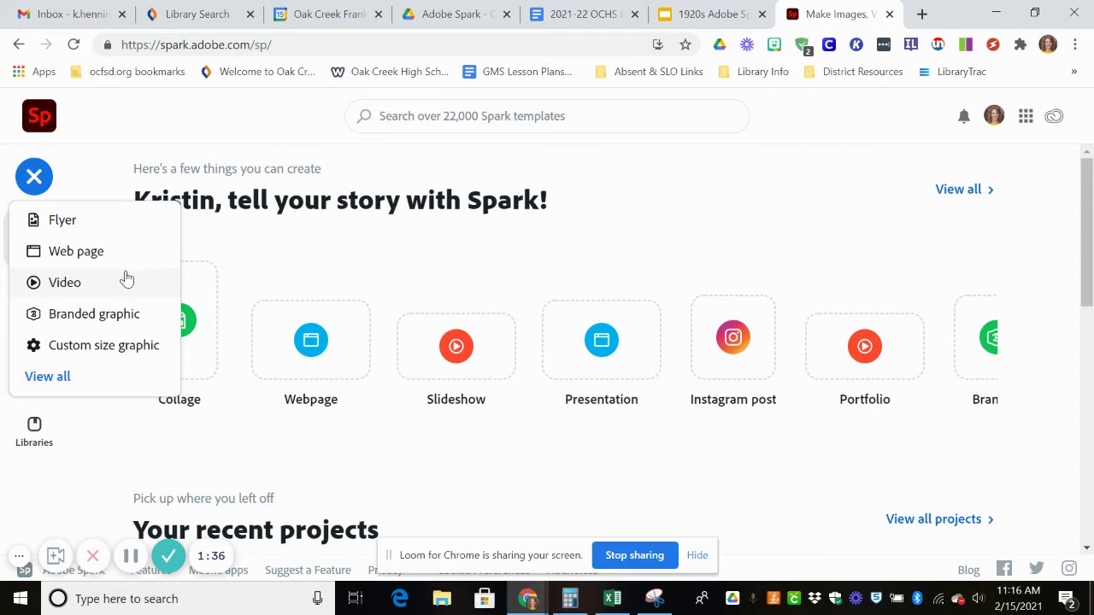
click(74, 293)
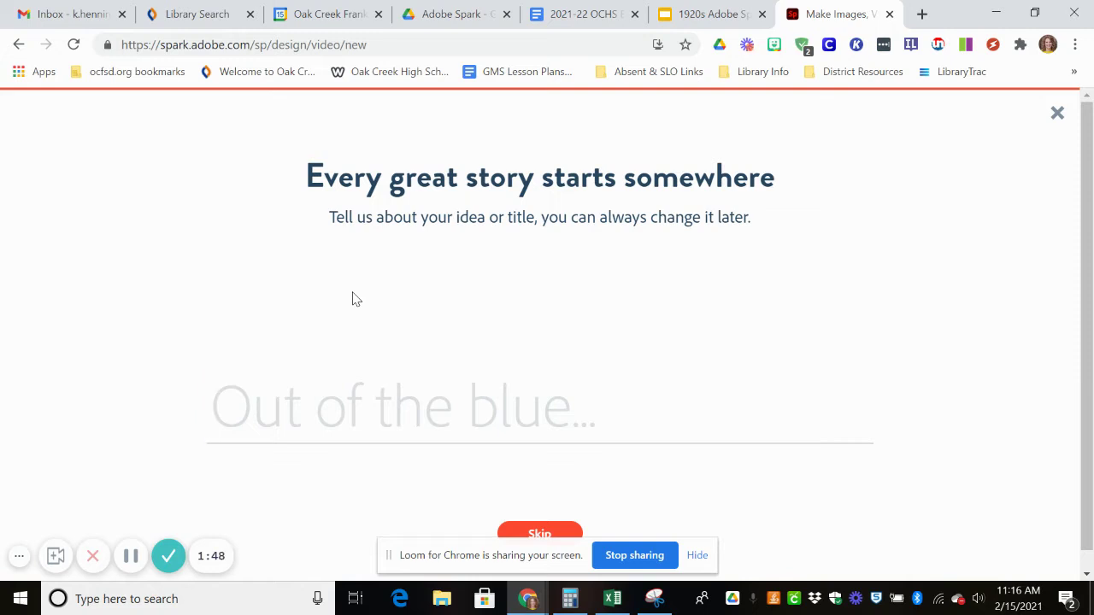
text(1920s)
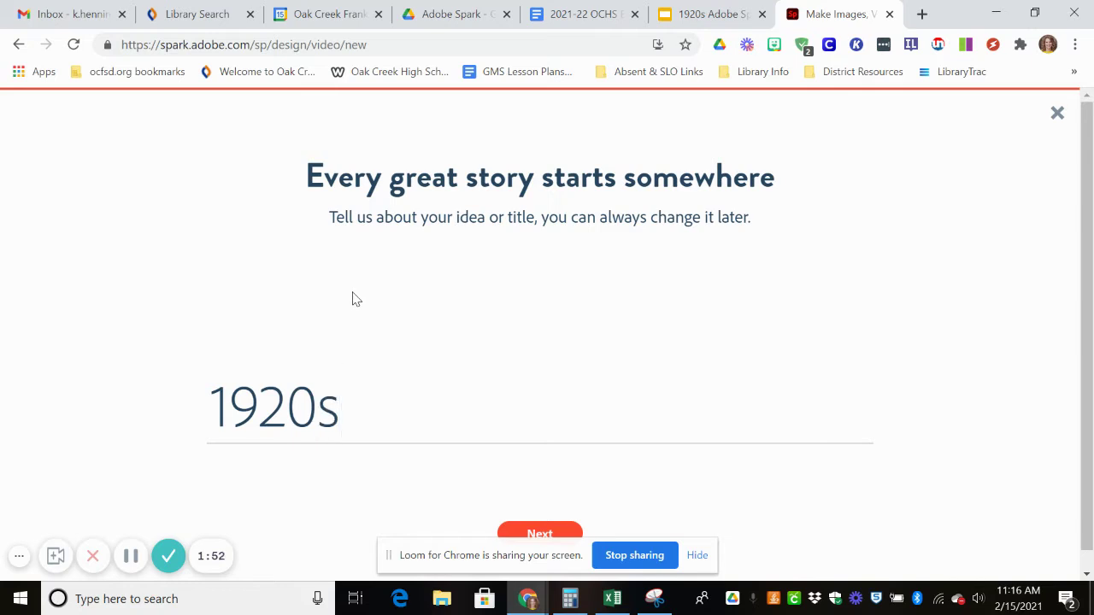
click(573, 536)
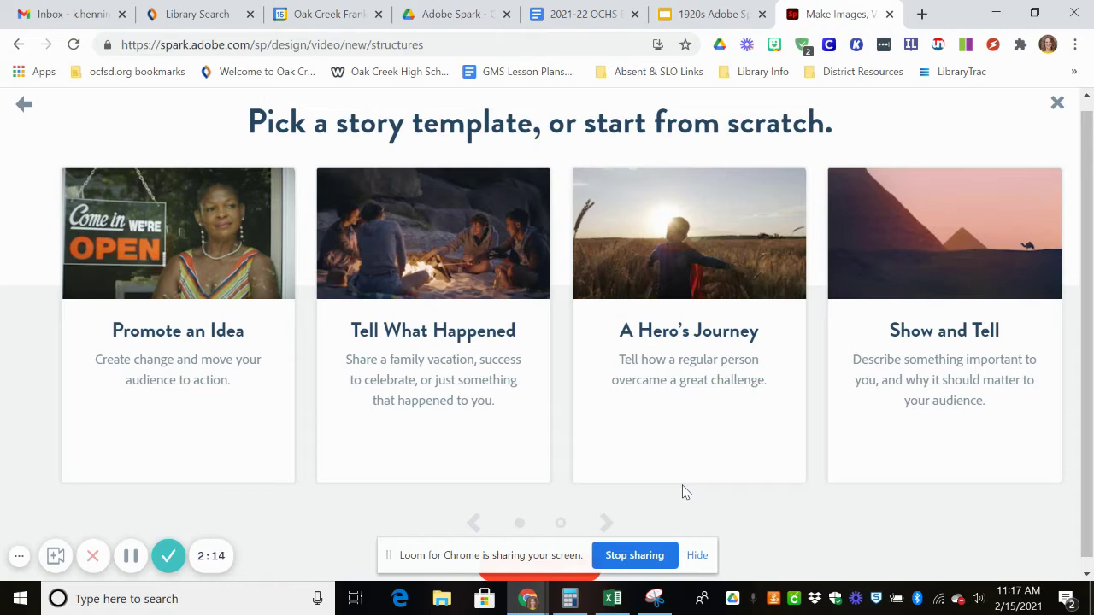
Look through the story templates, choose "Tell What Happened", and dismiss the quick tips introduction.
click(606, 523)
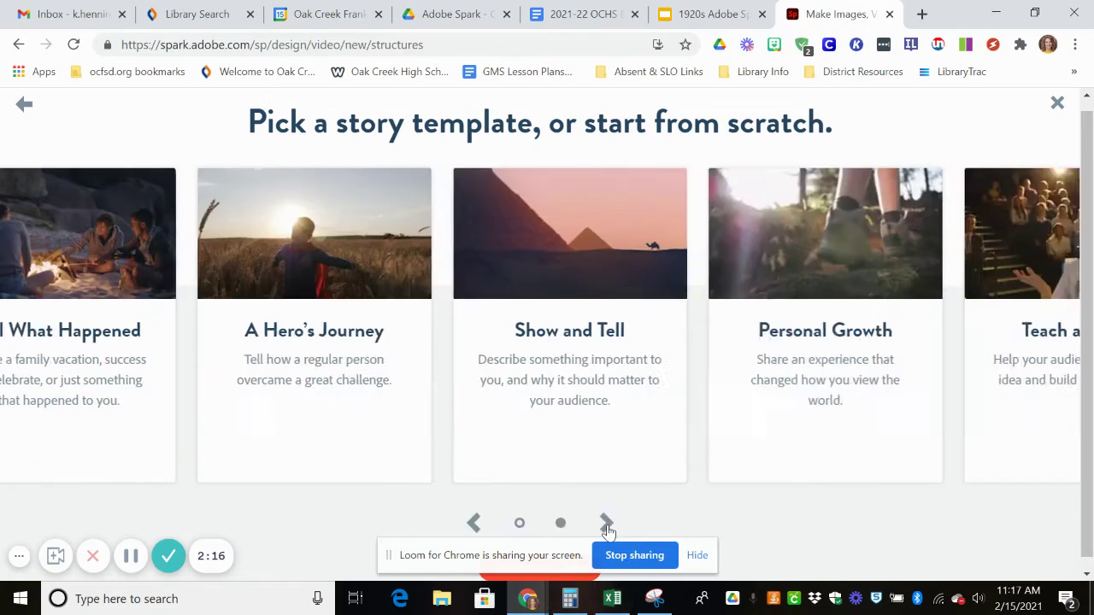
click(606, 523)
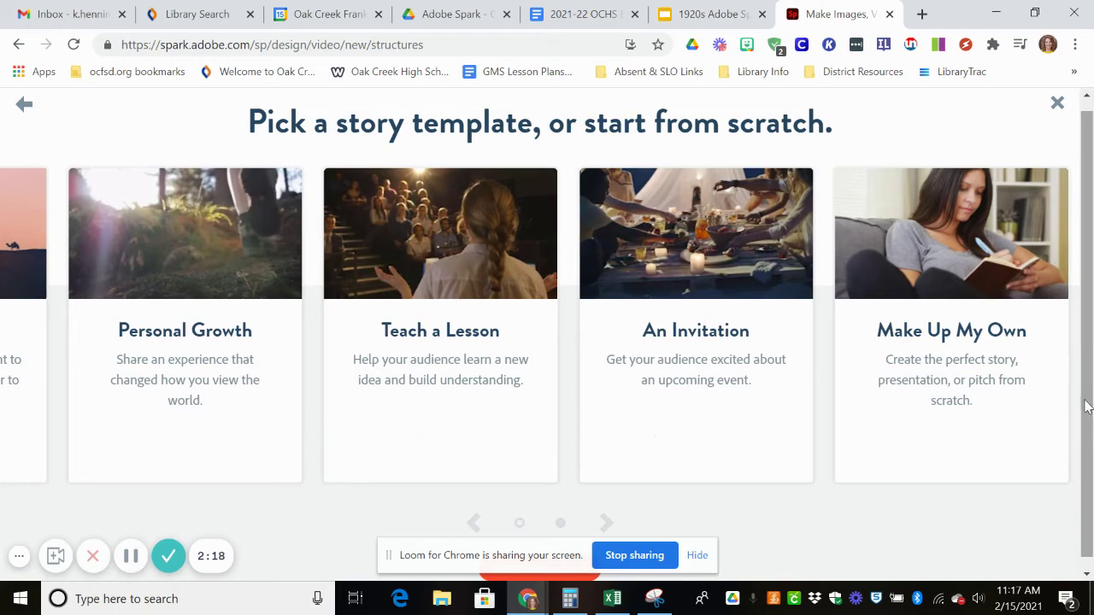
click(474, 525)
click(481, 299)
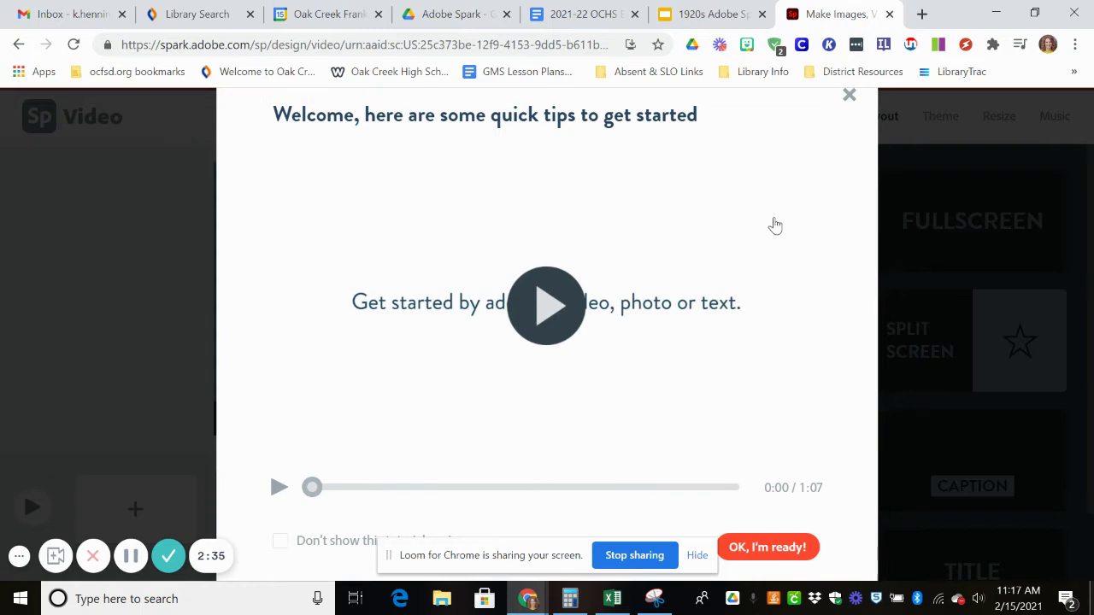
click(850, 97)
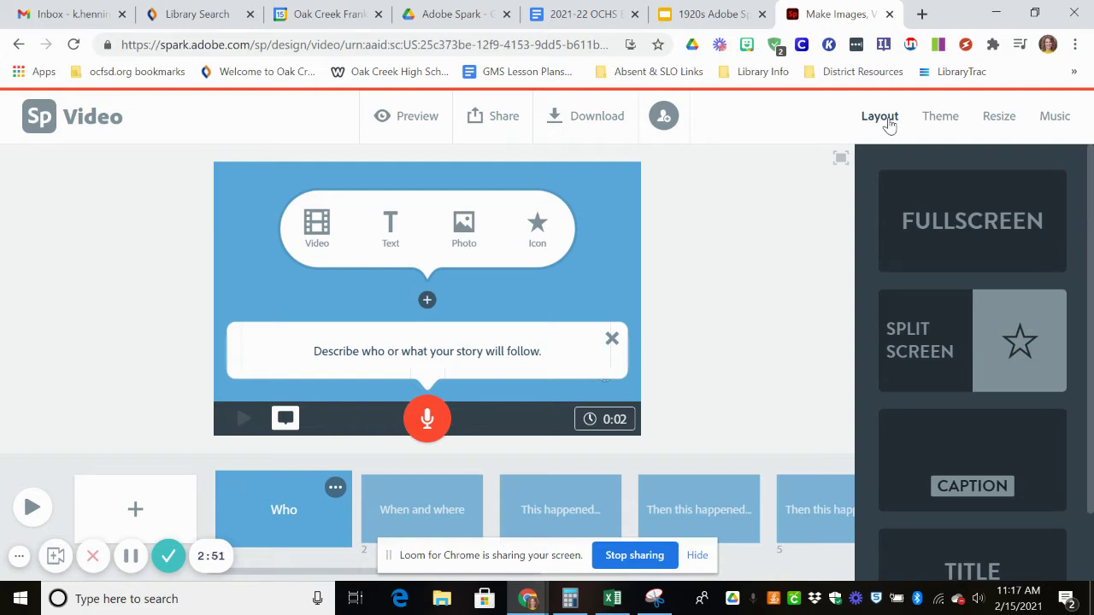
Try the Split Screen, Caption, and Title and Text layouts on the Who slide, and settle on Fullscreen.
scroll(1077, 286, down, 1)
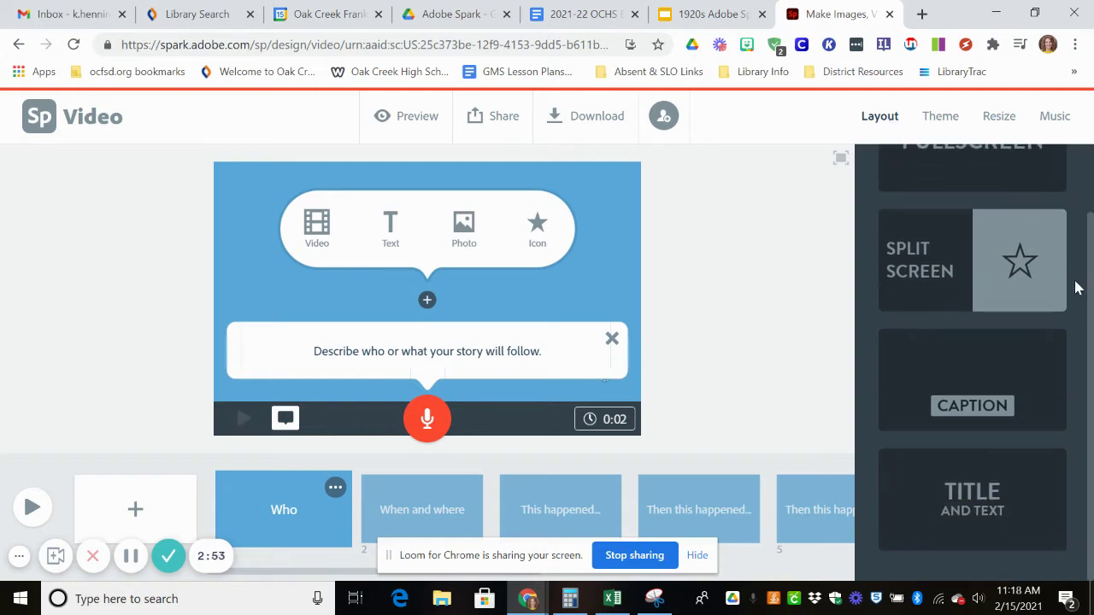
scroll(1077, 288, up, 1)
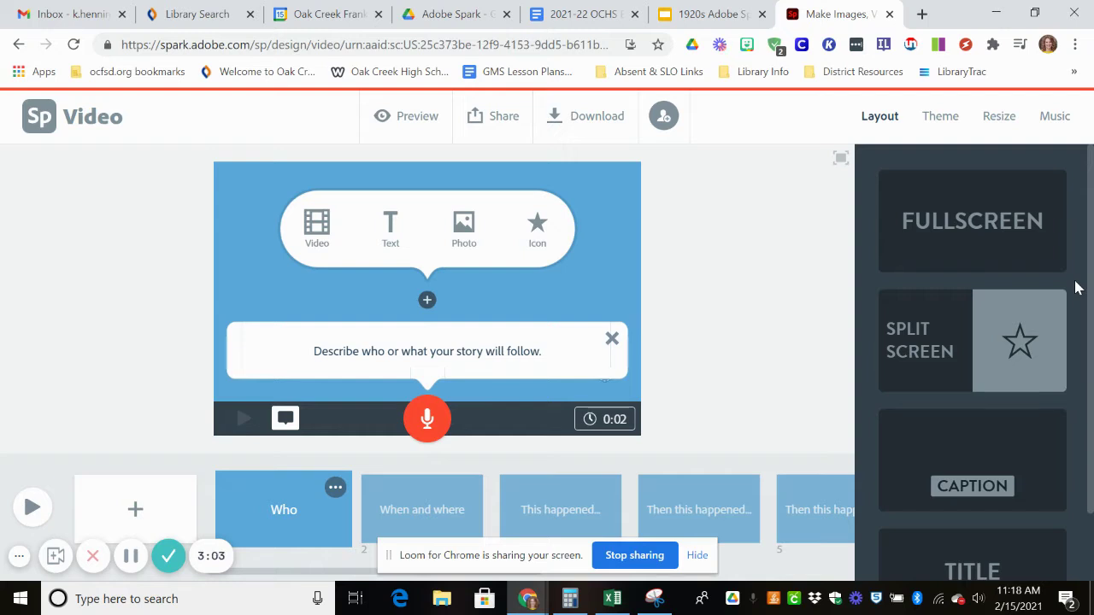
click(1050, 231)
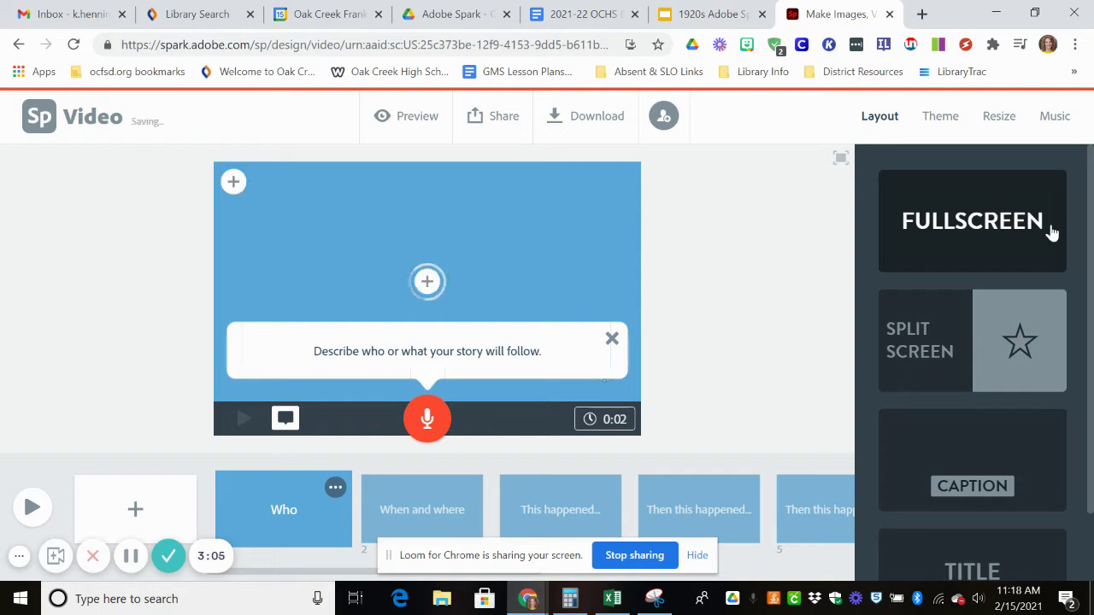
click(934, 339)
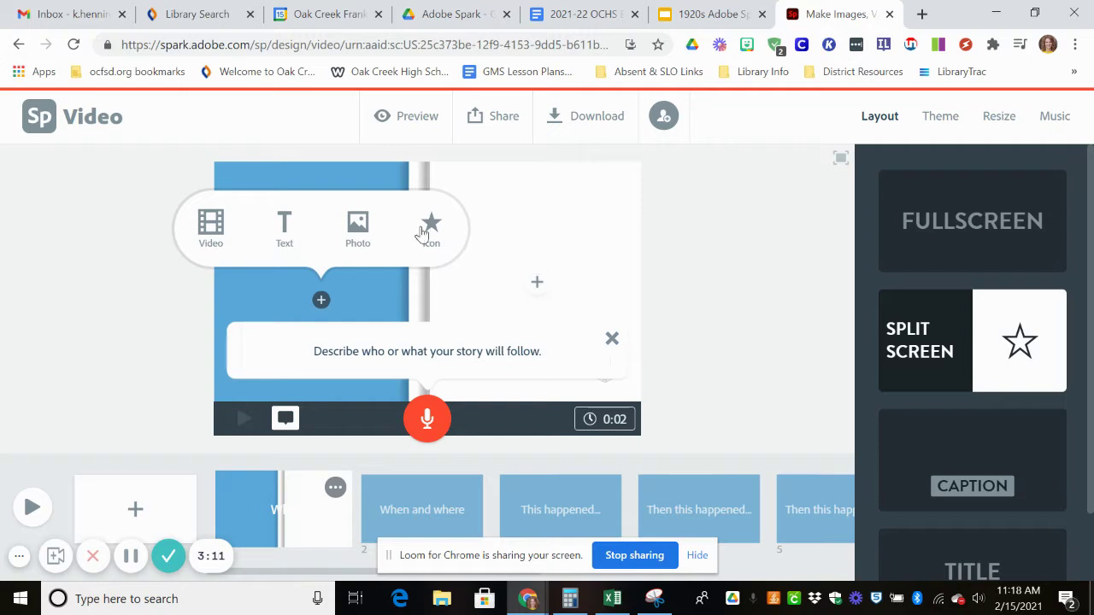
click(965, 451)
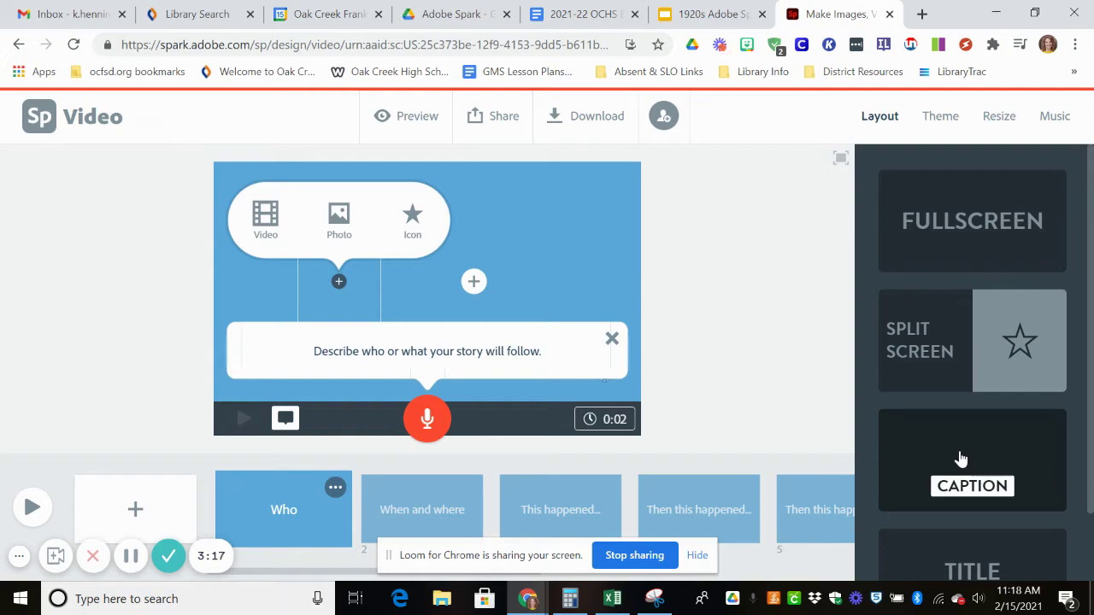
scroll(1031, 514, down, 1)
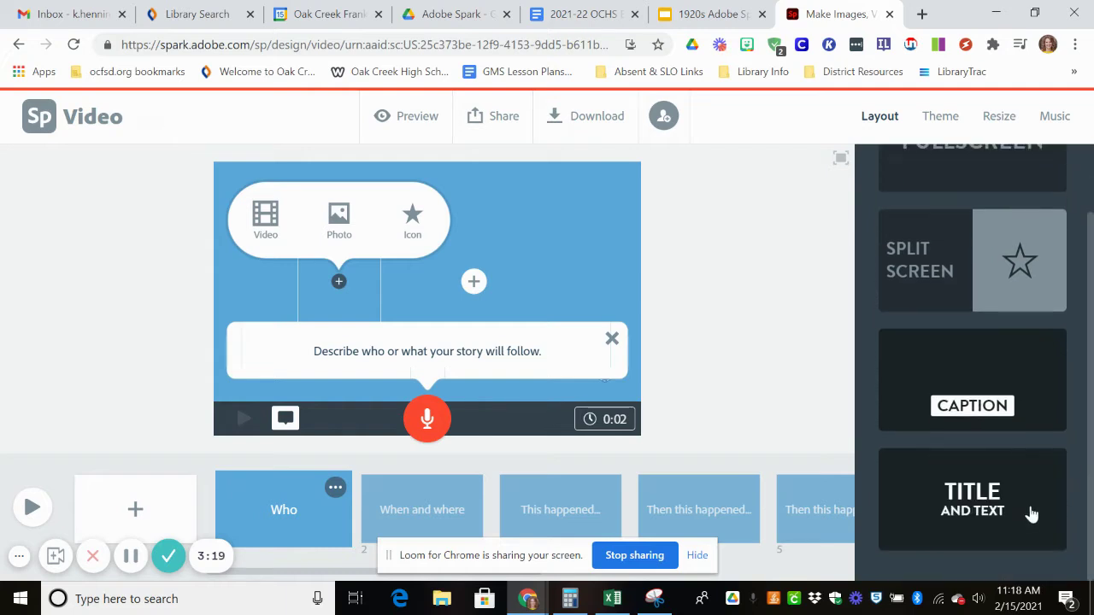
click(1031, 515)
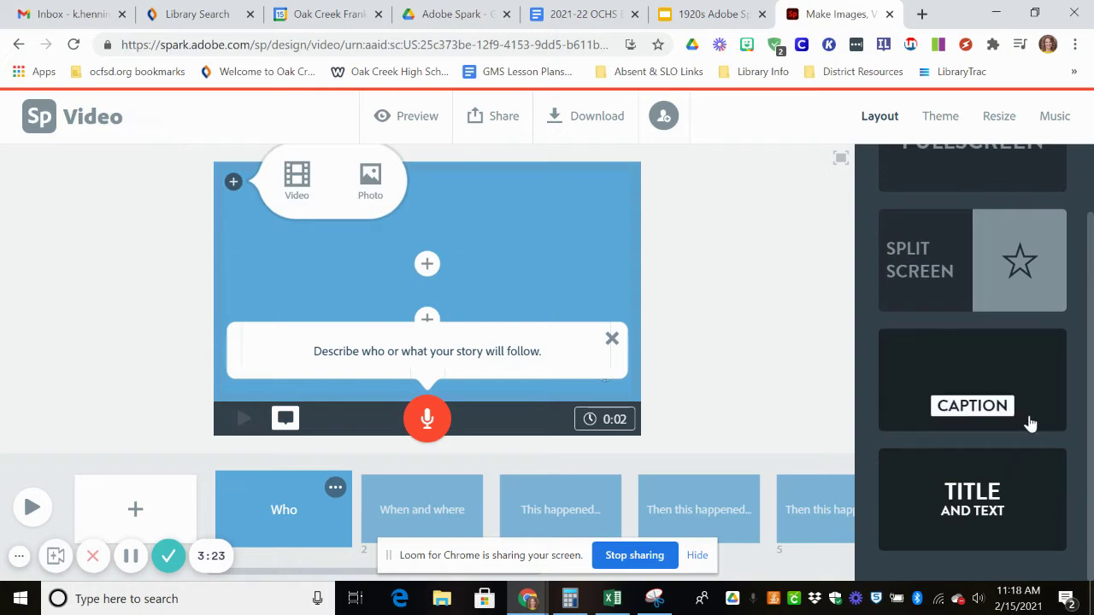
scroll(1030, 419, up, 1)
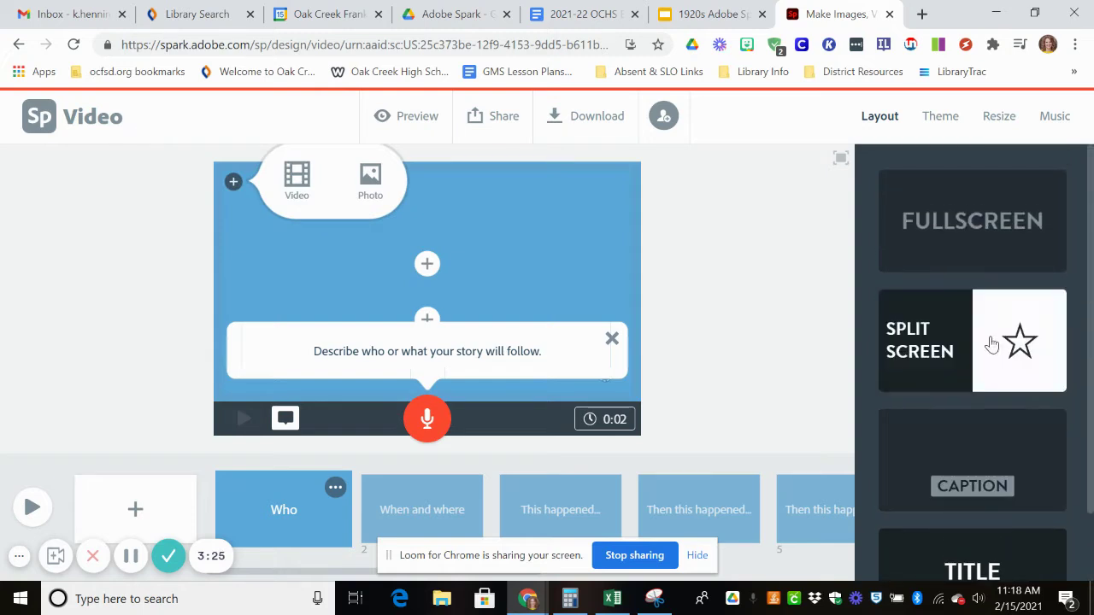
click(943, 239)
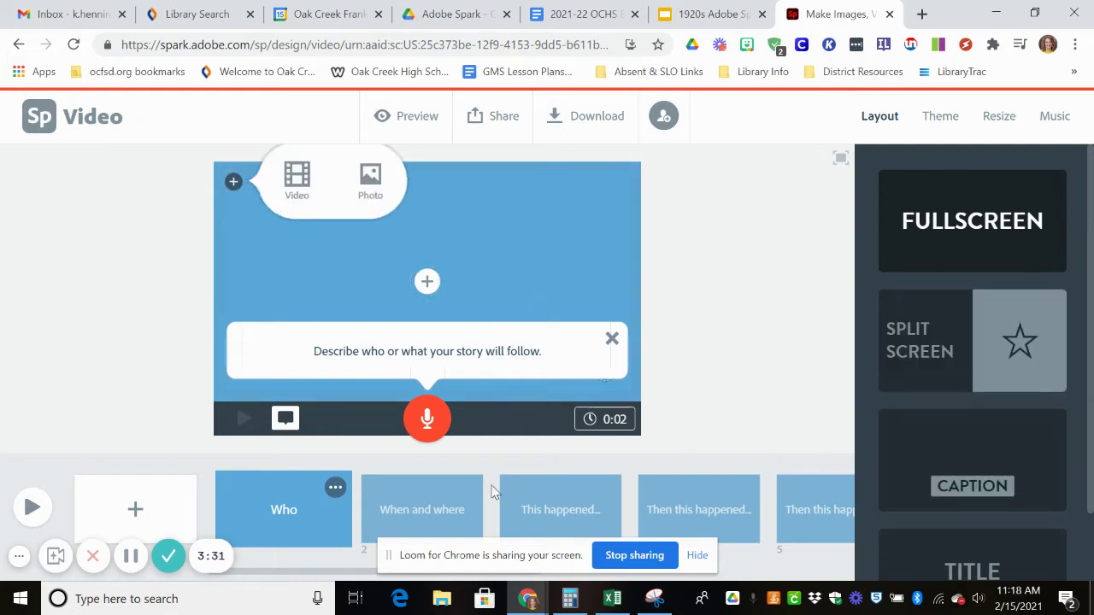
Browse the video themes, try Flair, and apply the Noir theme.
click(934, 124)
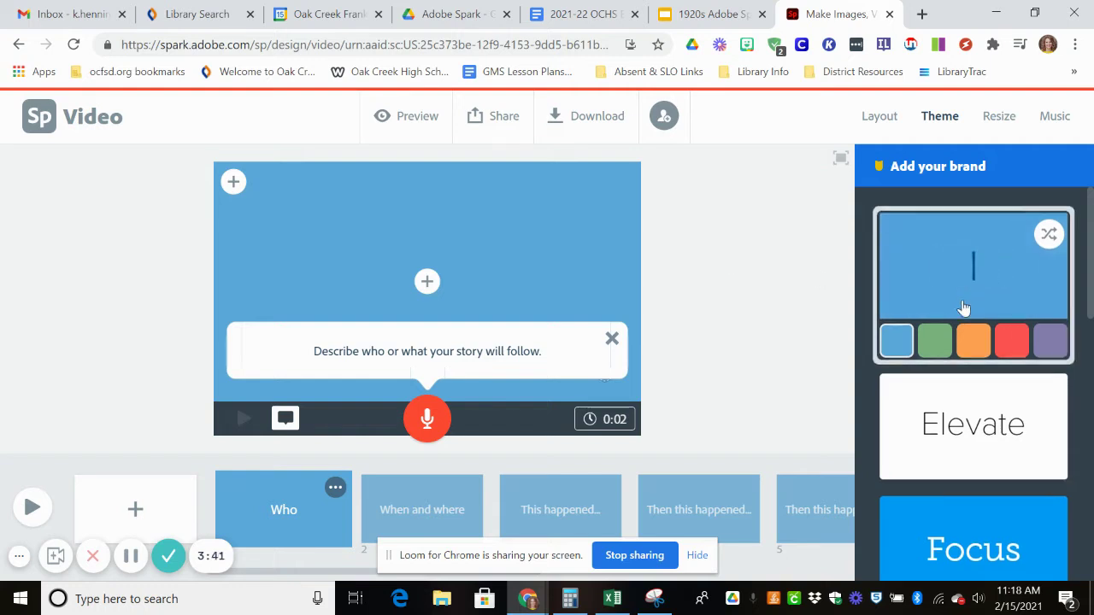
scroll(964, 309, down, 1)
scroll(966, 316, down, 3)
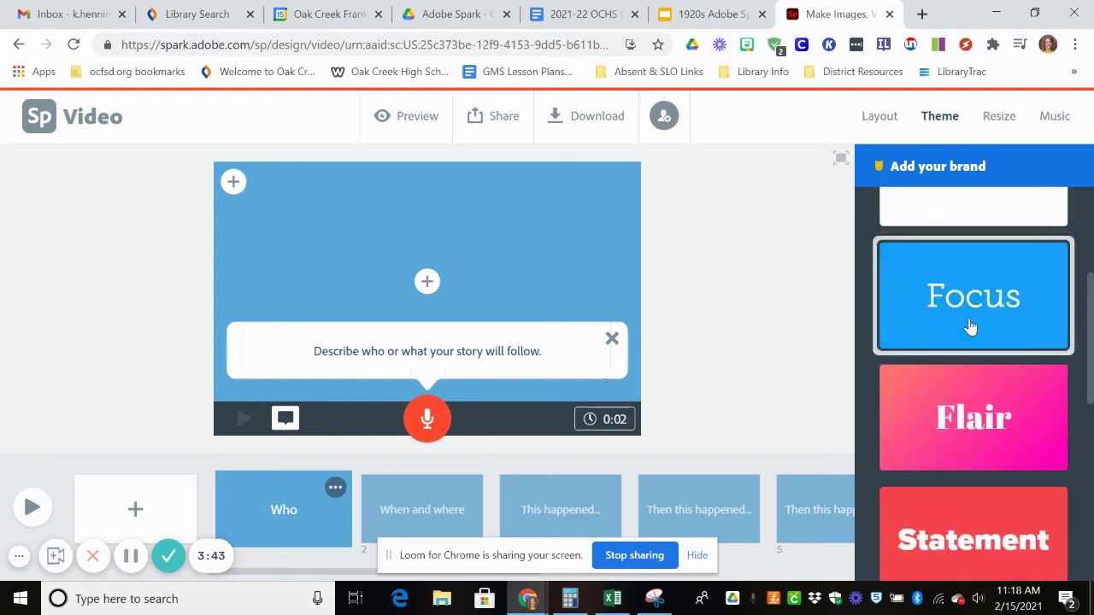
scroll(972, 333, down, 2)
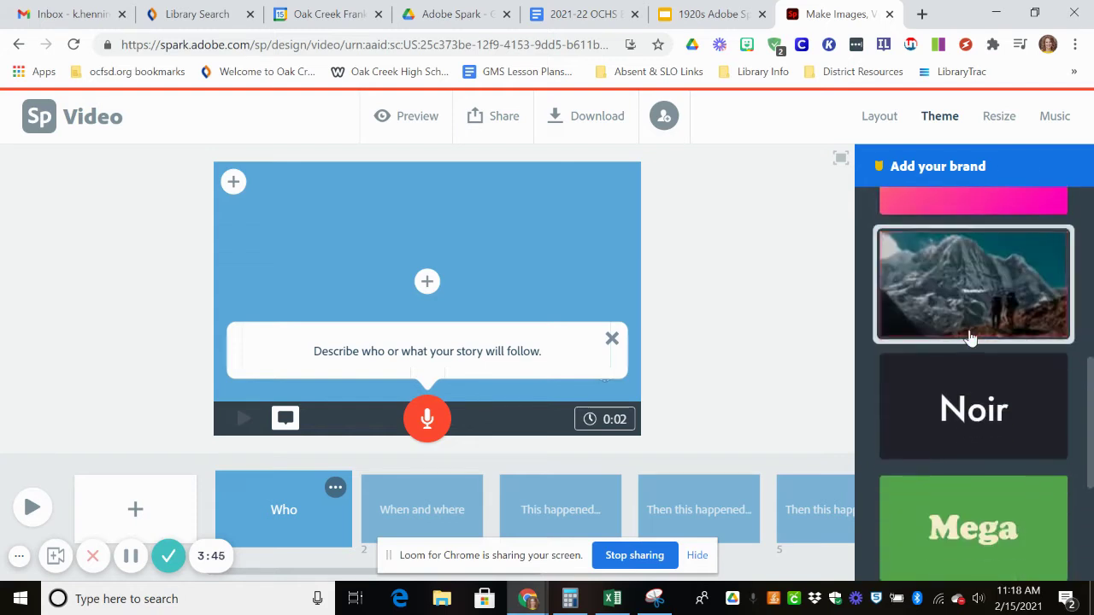
scroll(980, 358, down, 3)
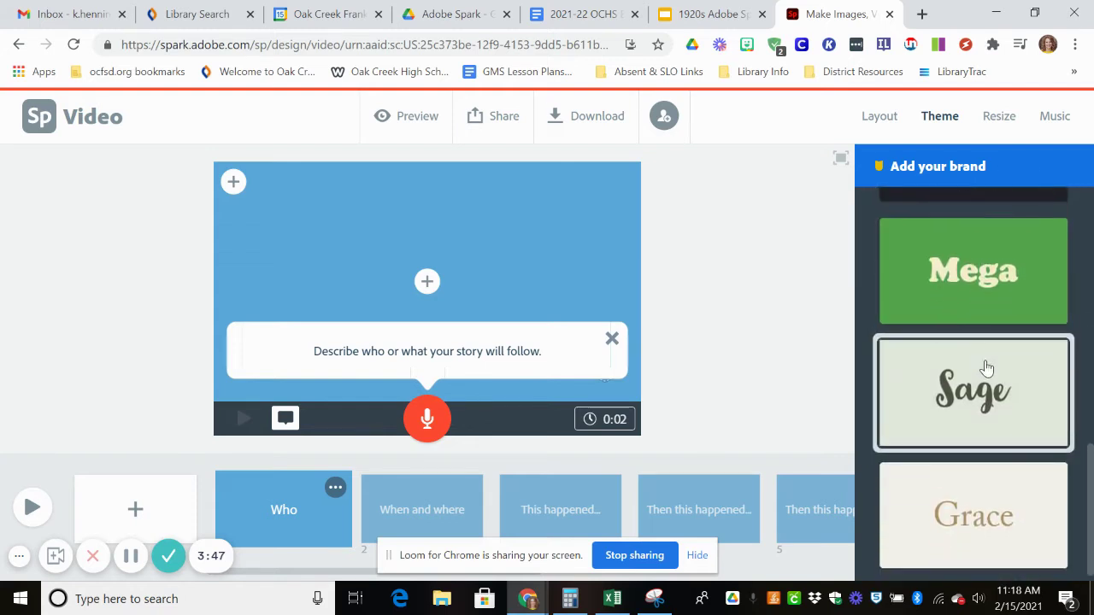
scroll(987, 367, up, 3)
scroll(987, 367, up, 3)
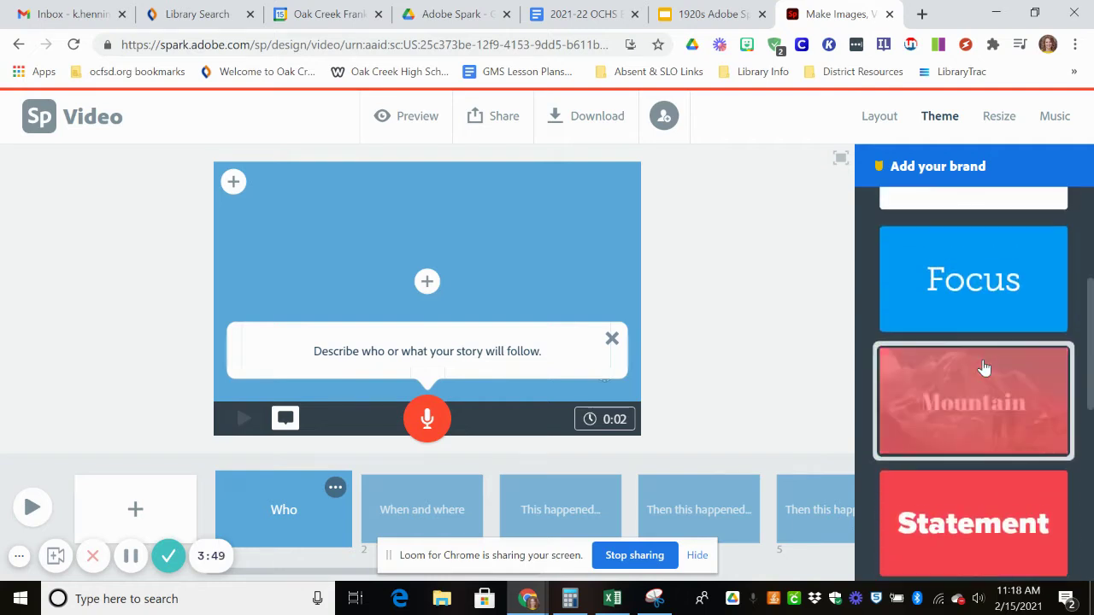
click(1022, 365)
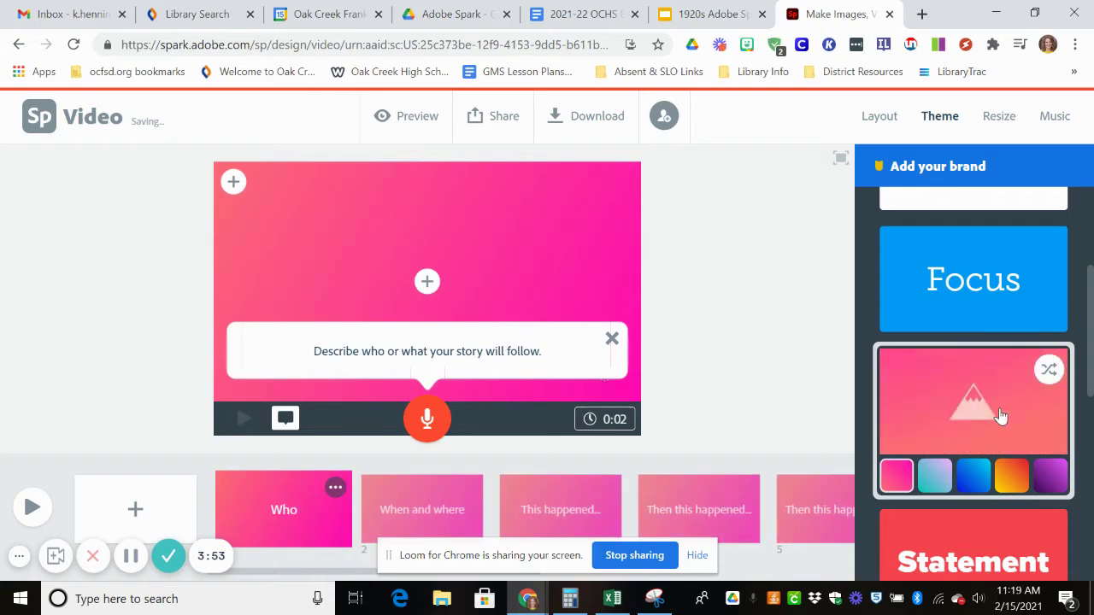
scroll(1004, 410, down, 2)
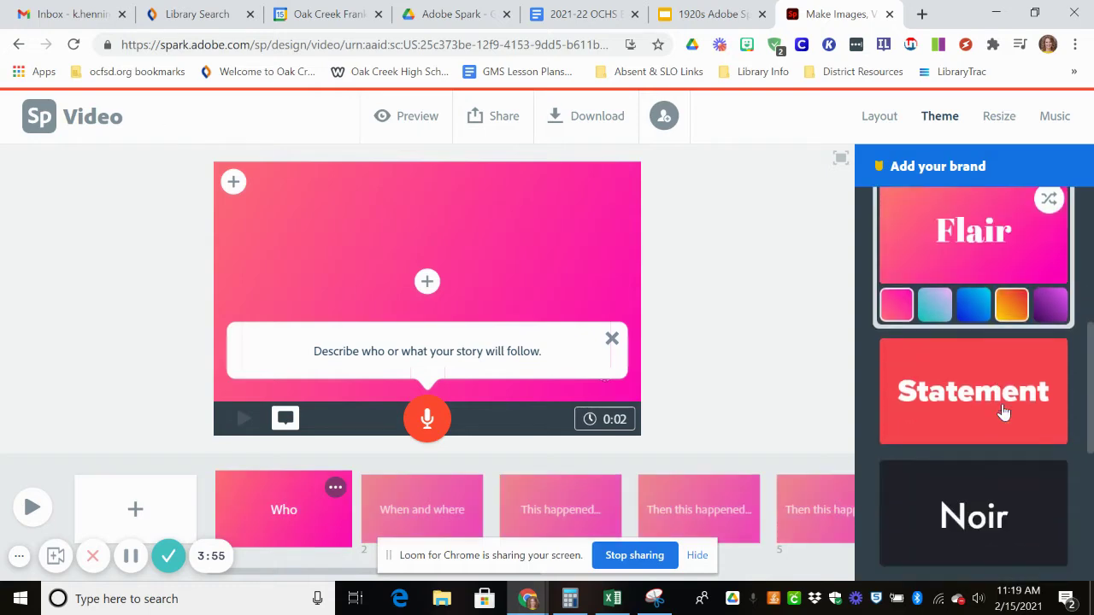
scroll(1007, 479, down, 1)
click(1012, 502)
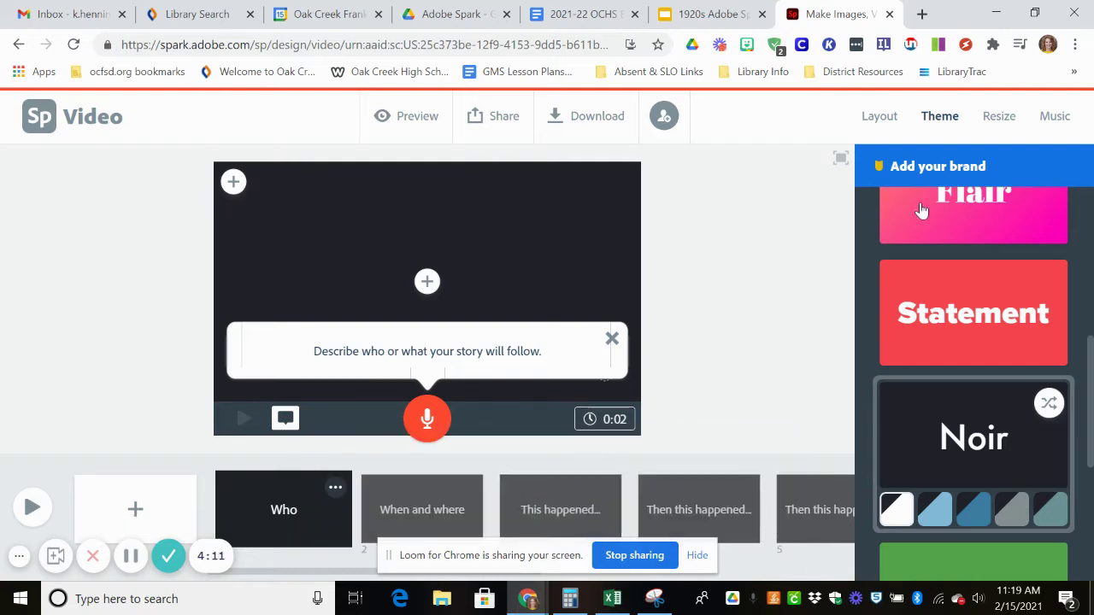
Look at the Resize options, return to the layouts, and add the centred text "1920s" to the Who slide.
click(999, 116)
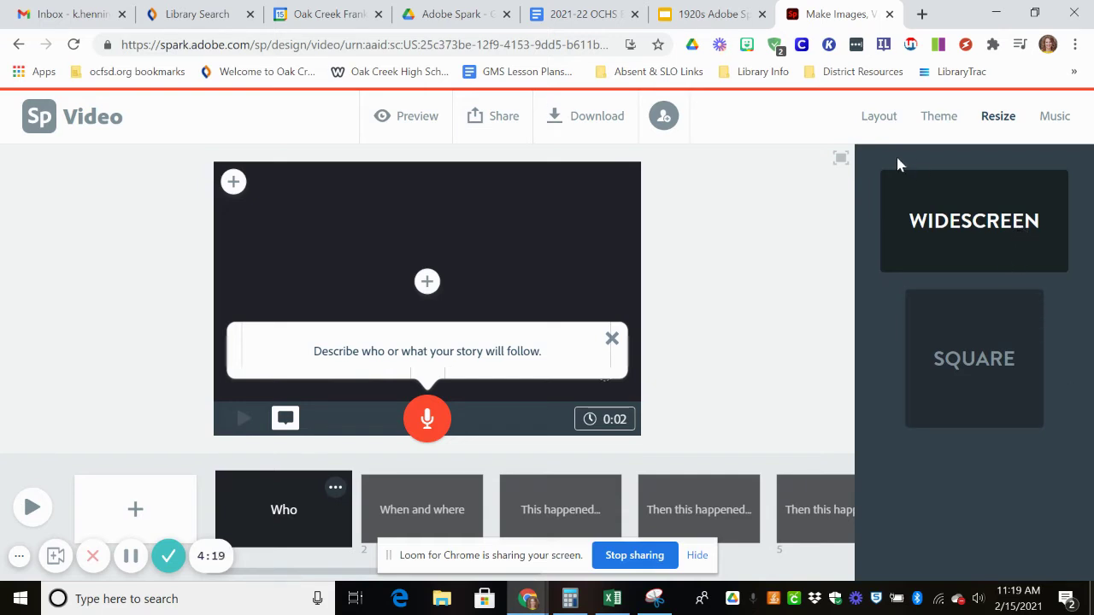
click(880, 119)
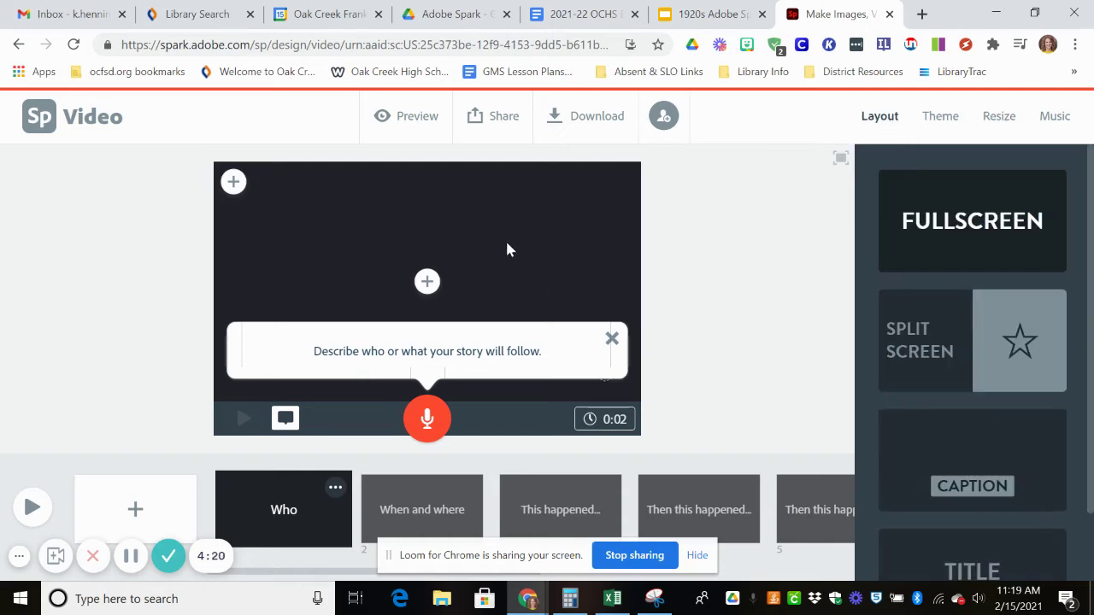
click(427, 282)
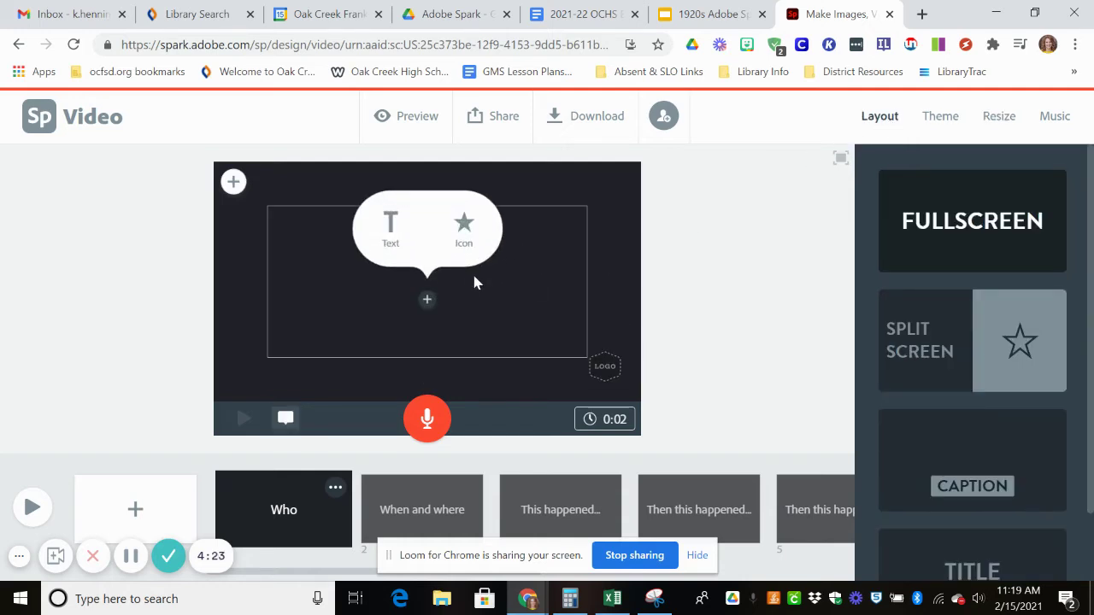
click(390, 229)
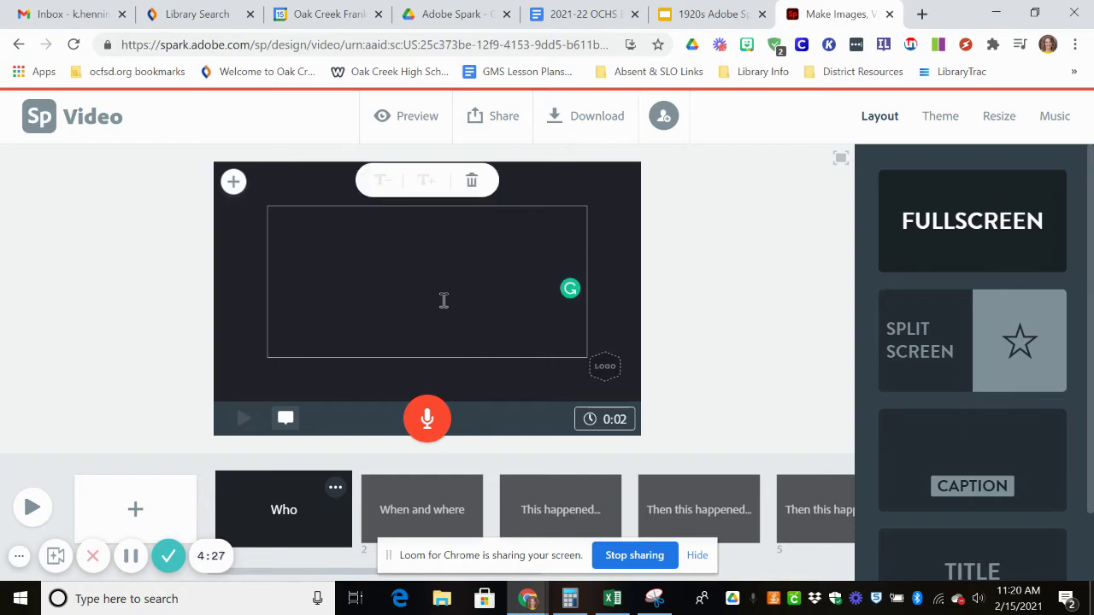
text(1920s)
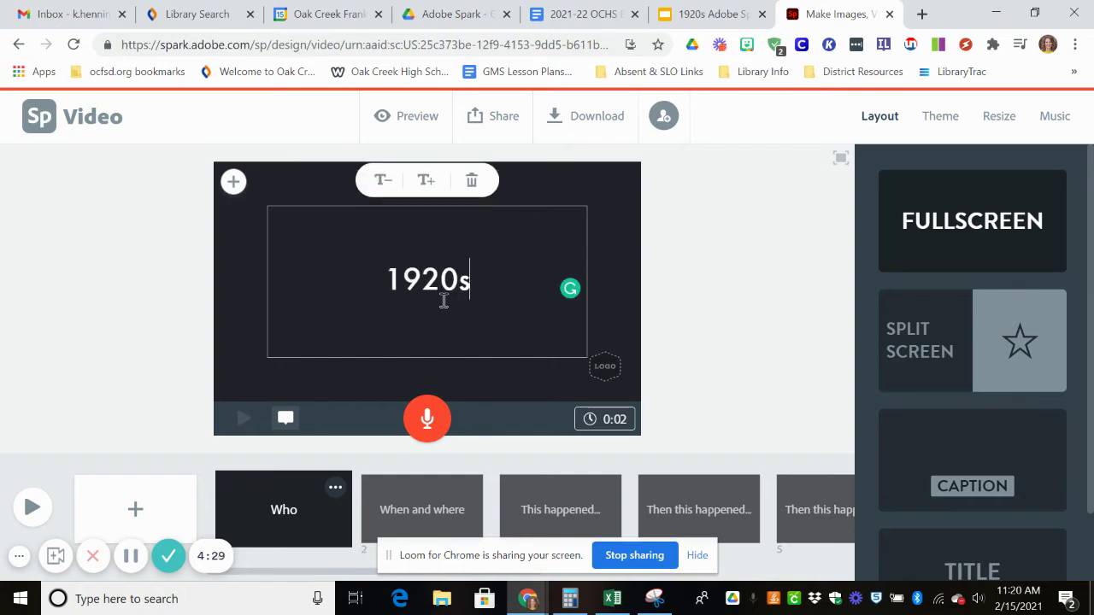
click(703, 274)
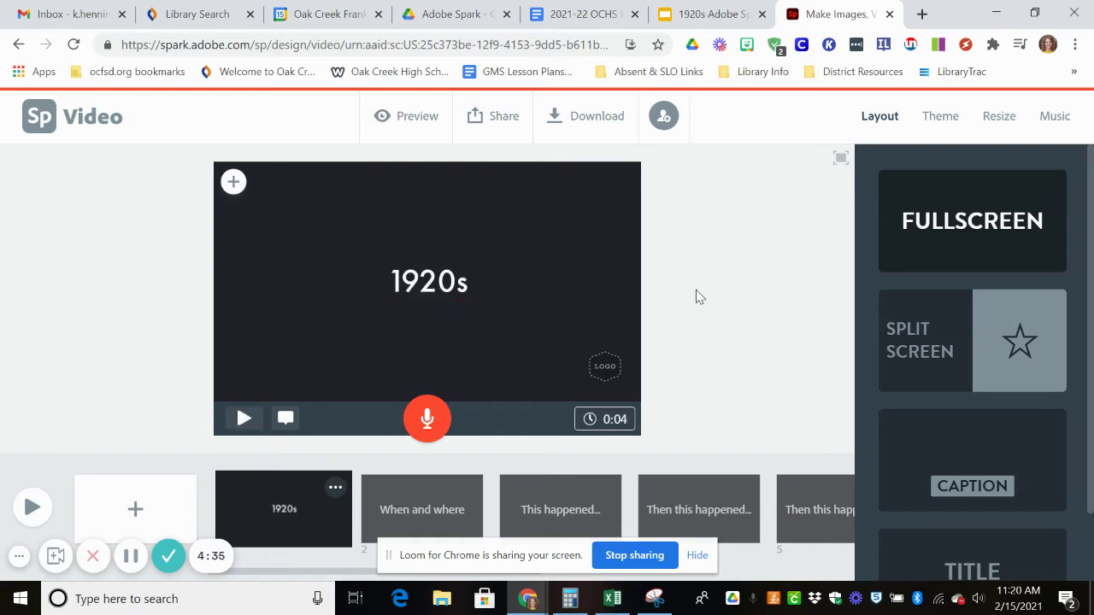
Open the photo sources for the 1920s slide's background and look at the upload option and the other sources.
click(233, 182)
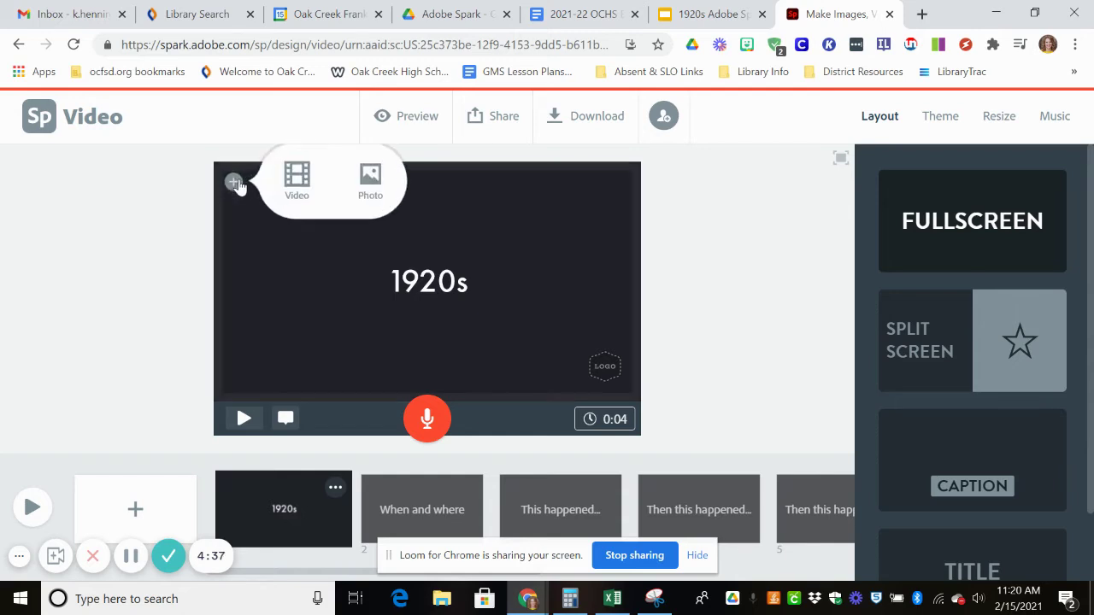
click(374, 183)
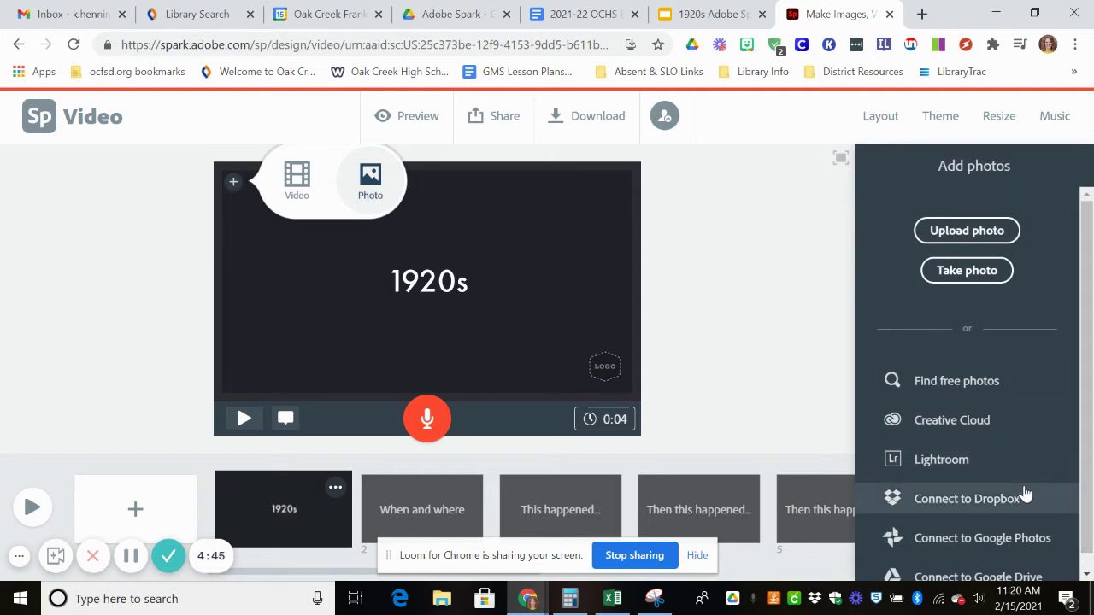
click(994, 235)
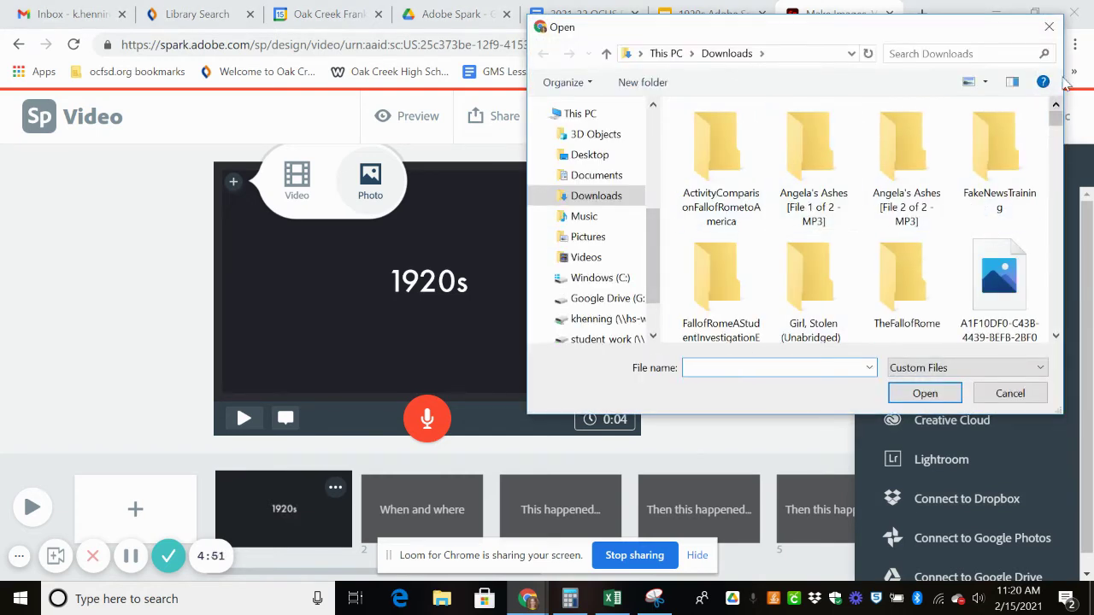
click(1048, 27)
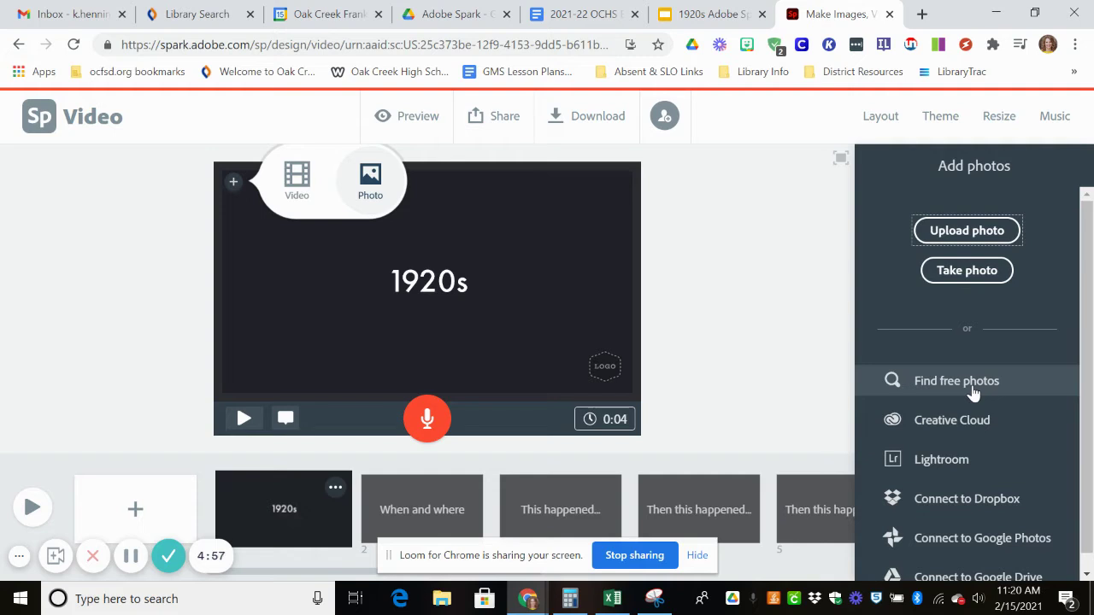
scroll(1007, 408, down, 1)
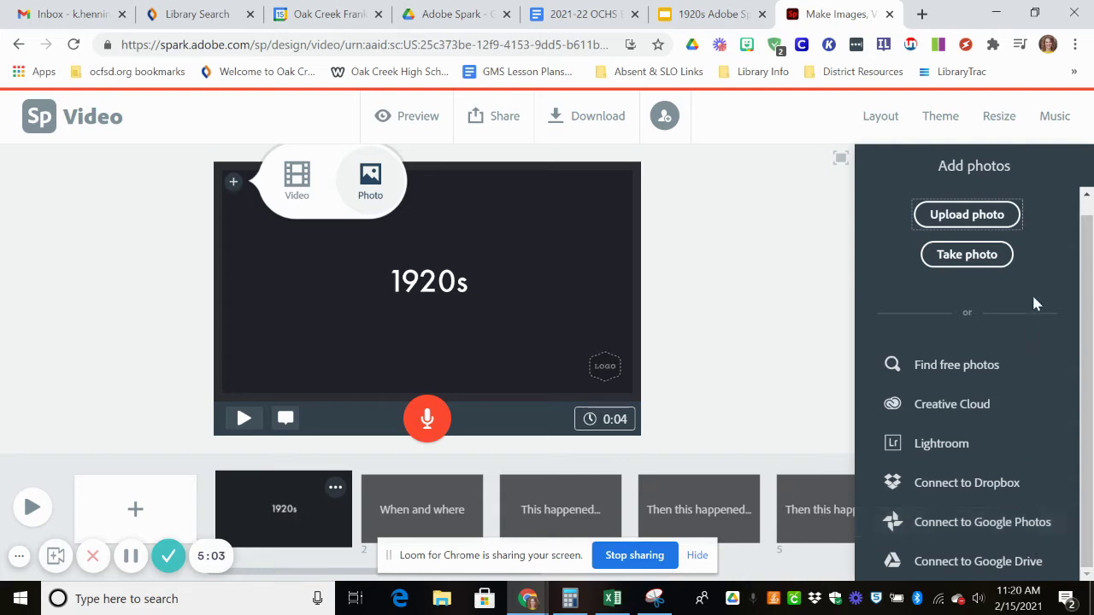
Search the free photos for "1920" and use the gramophone on a red wooden base as the slide's background.
click(964, 365)
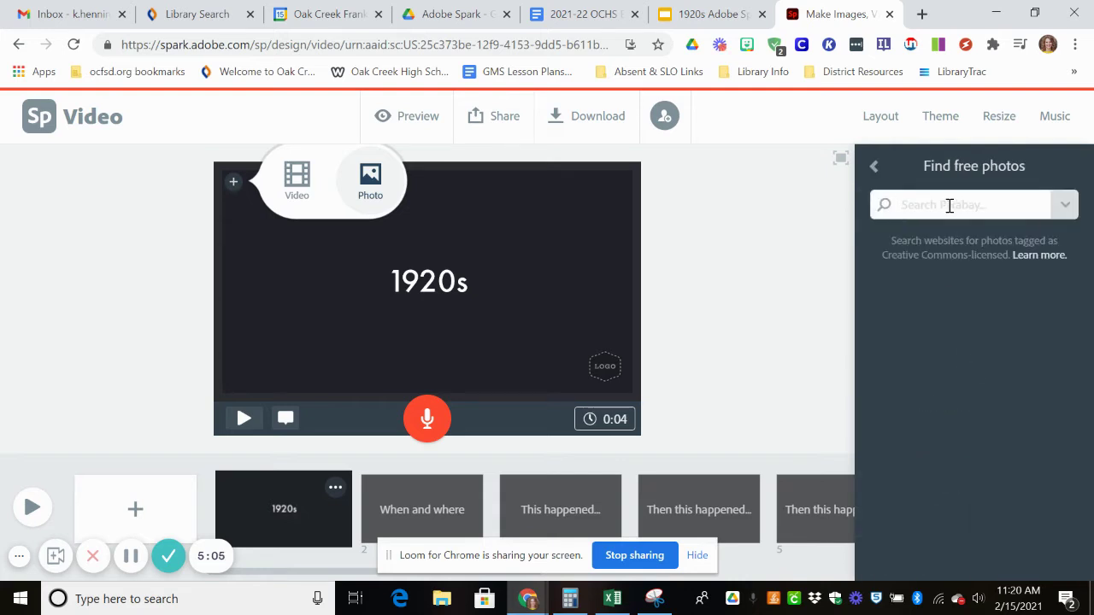
text(t)
key(Return)
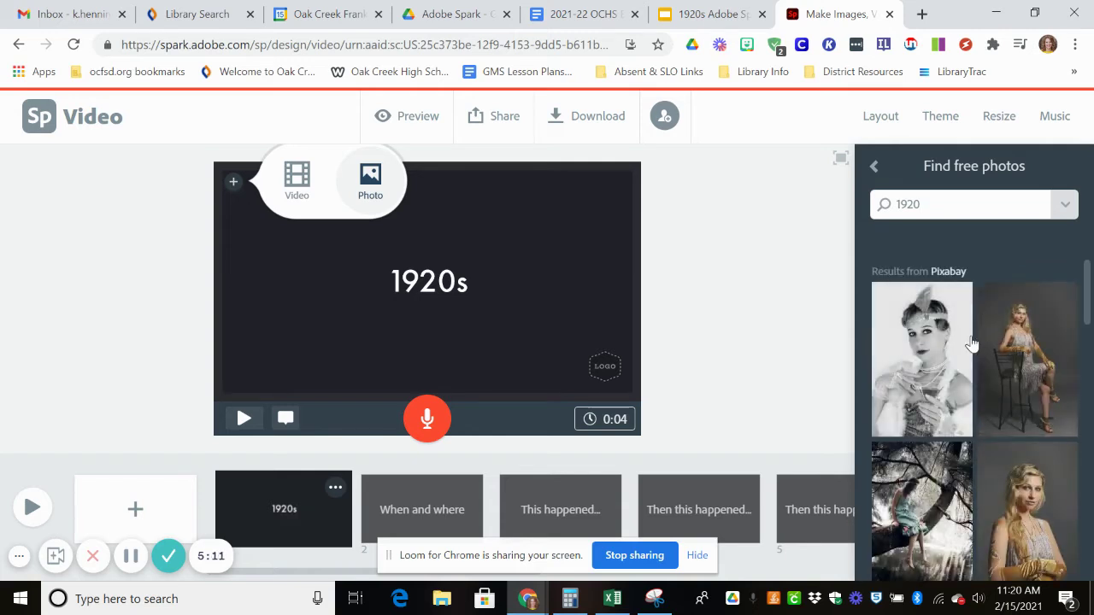
scroll(969, 342, down, 3)
scroll(969, 341, down, 5)
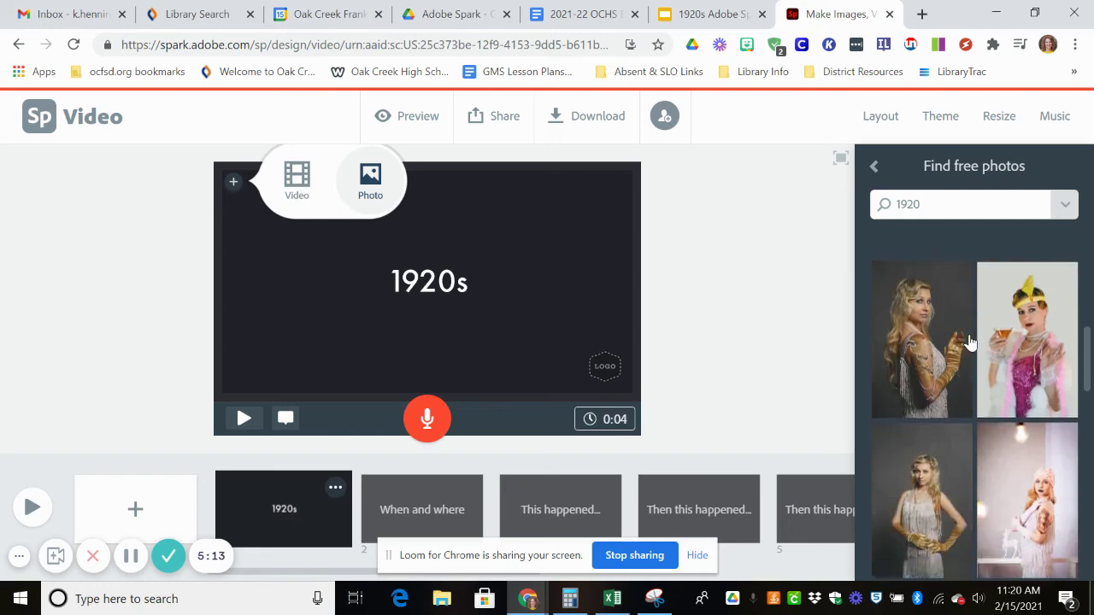
scroll(964, 342, down, 1)
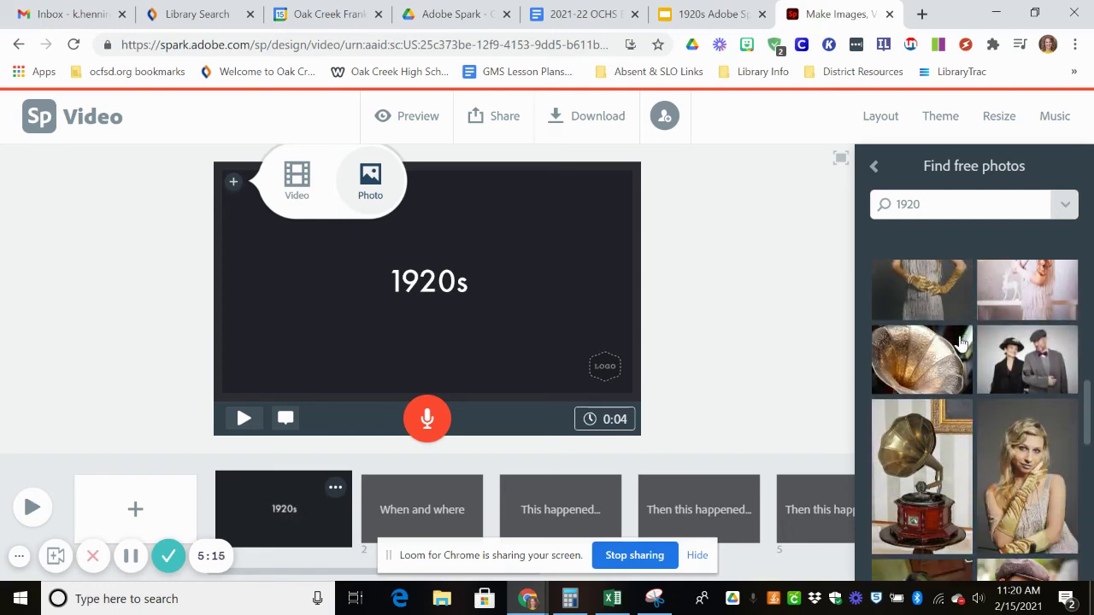
click(937, 461)
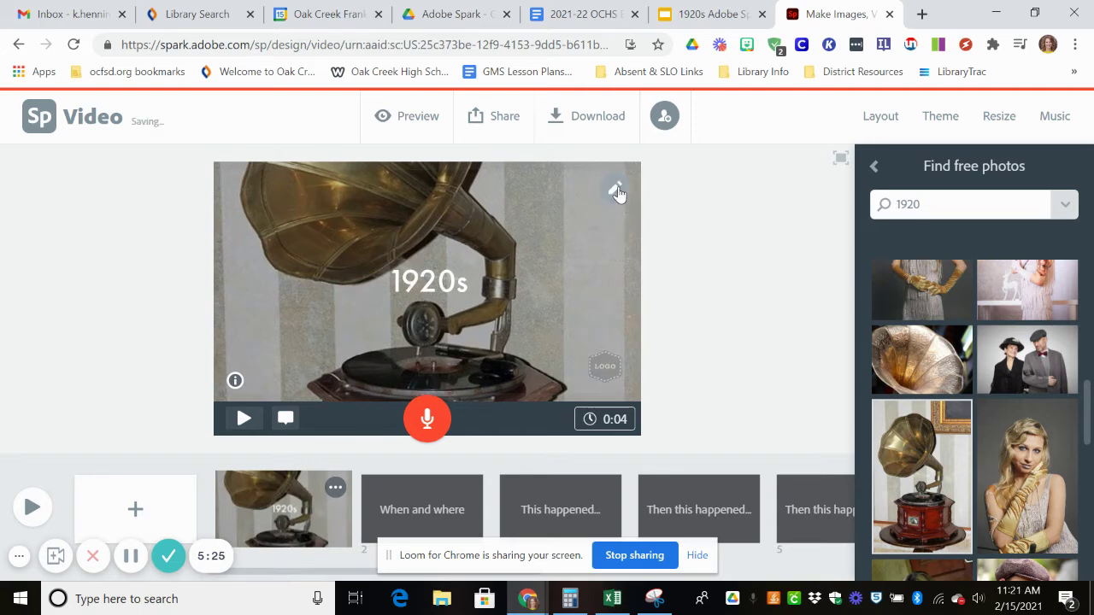
Try zooming the gramophone photo out, and zoom it back in until it fills the slide.
mouse_move(617, 194)
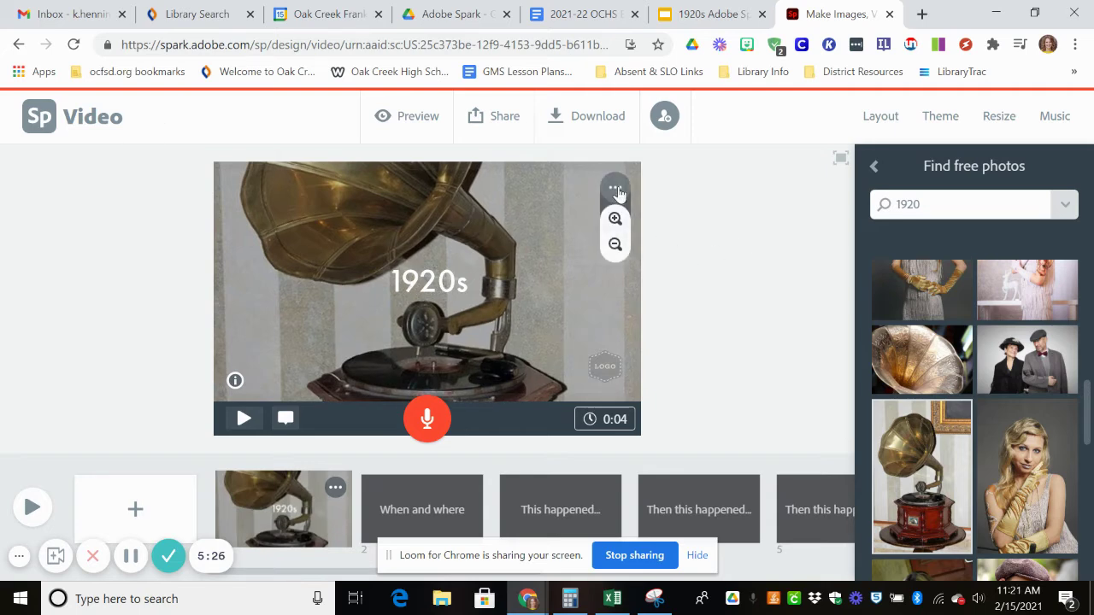
click(615, 245)
click(615, 246)
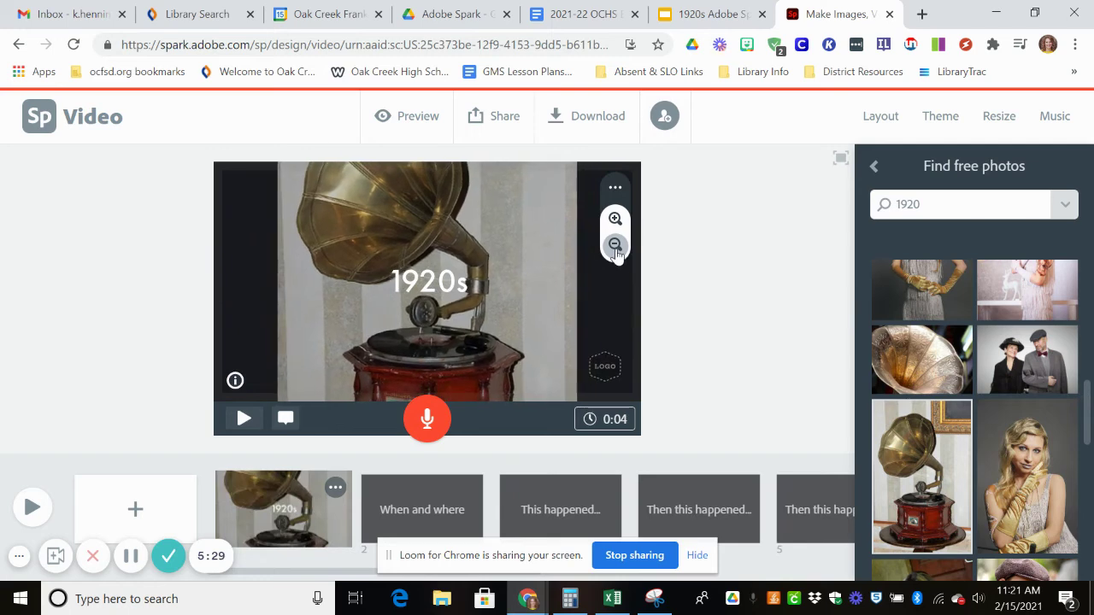
click(615, 220)
click(617, 220)
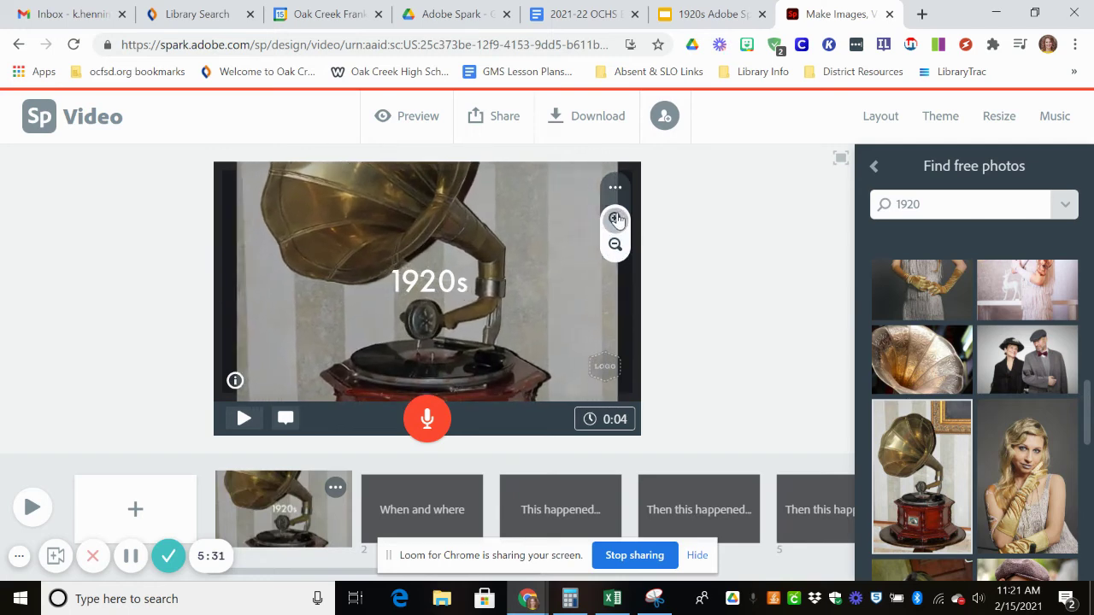
click(617, 220)
click(760, 305)
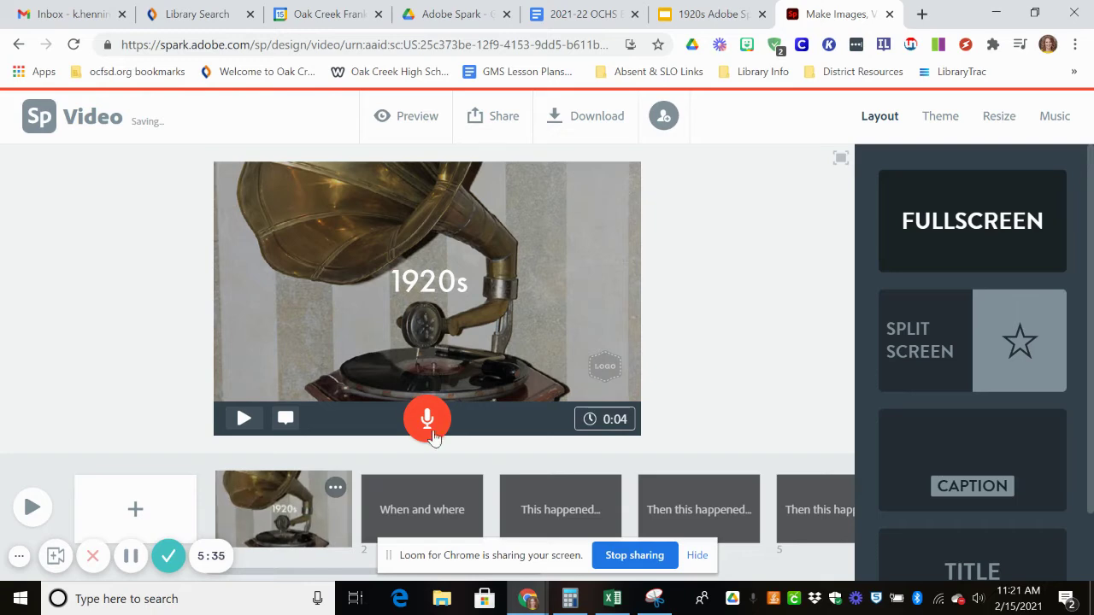
Upload the downloaded 1920s dances video featuring the Charleston to the When and where slide.
click(422, 509)
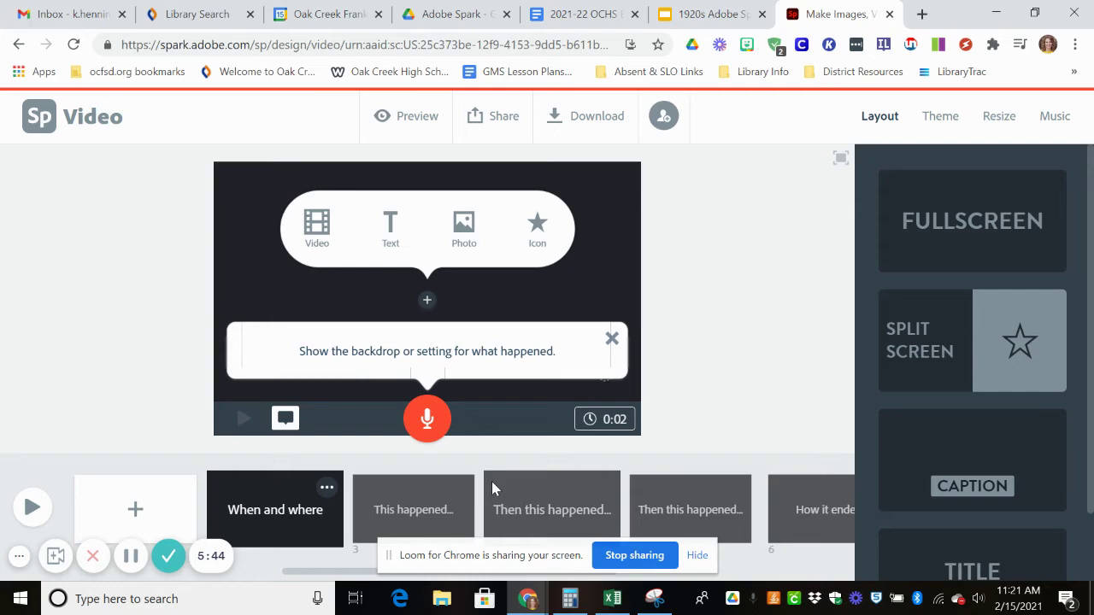
click(325, 229)
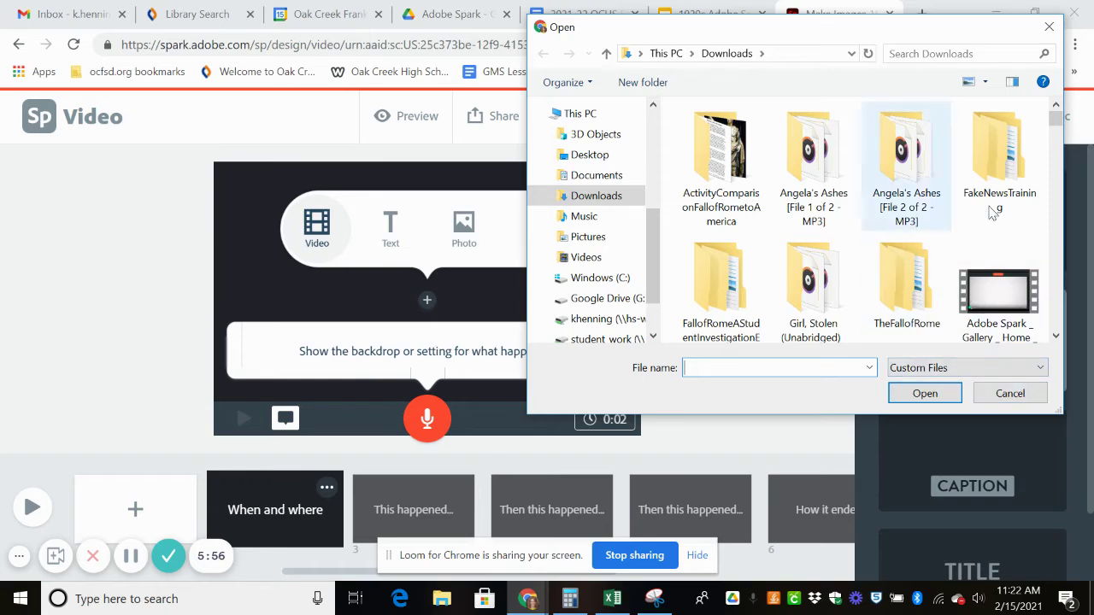
drag(1058, 137, 1079, 333)
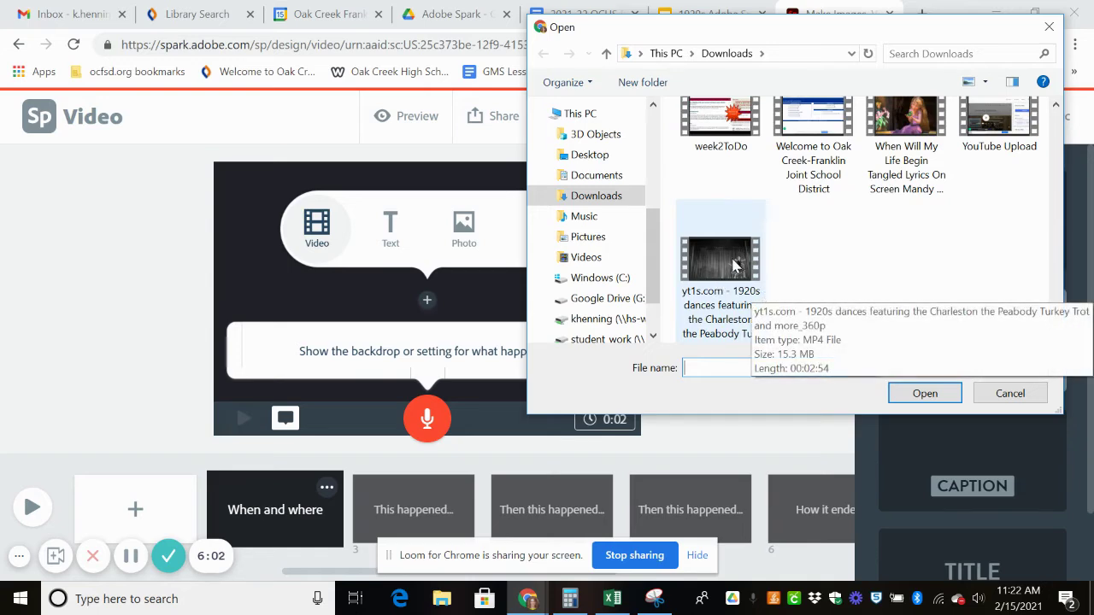
click(733, 266)
click(918, 395)
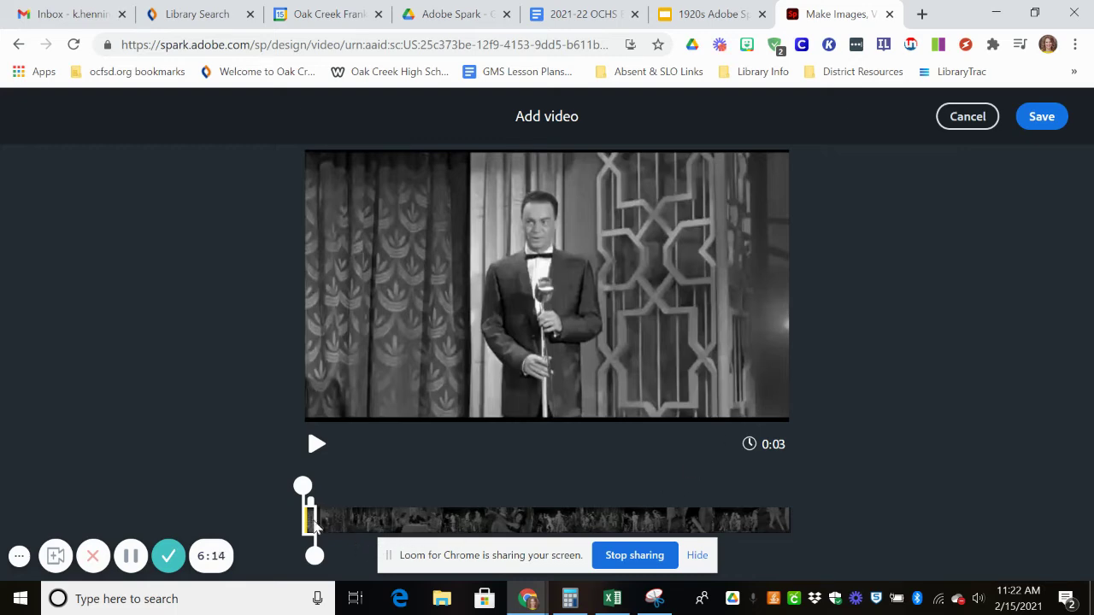
Trim the video to a 19-second section of the dancing, preview and save it, and dismiss the slide's storytelling hint.
drag(314, 555, 369, 555)
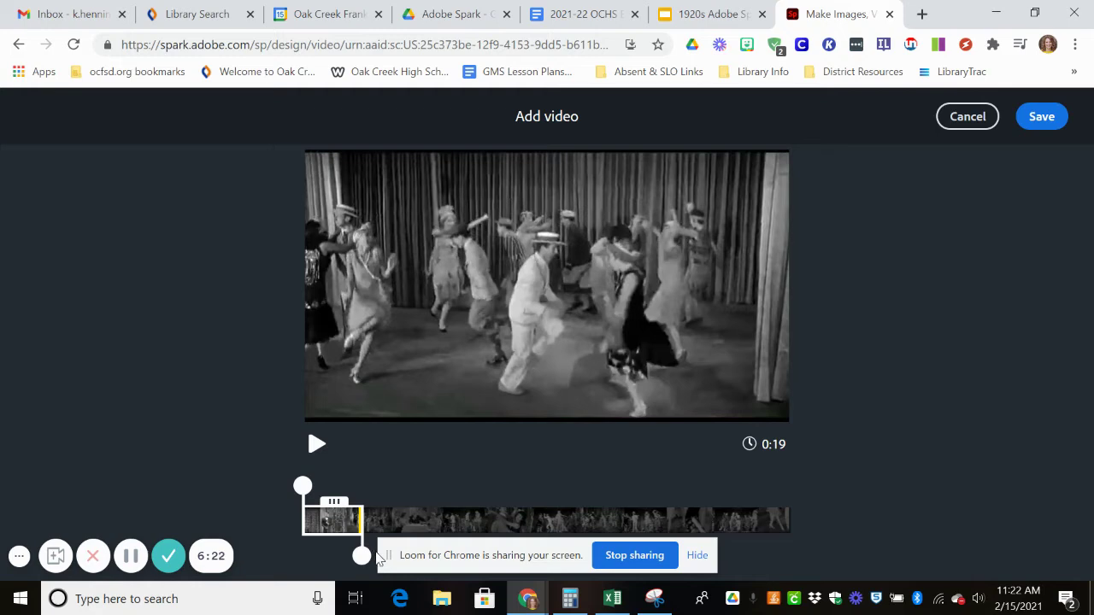
click(331, 504)
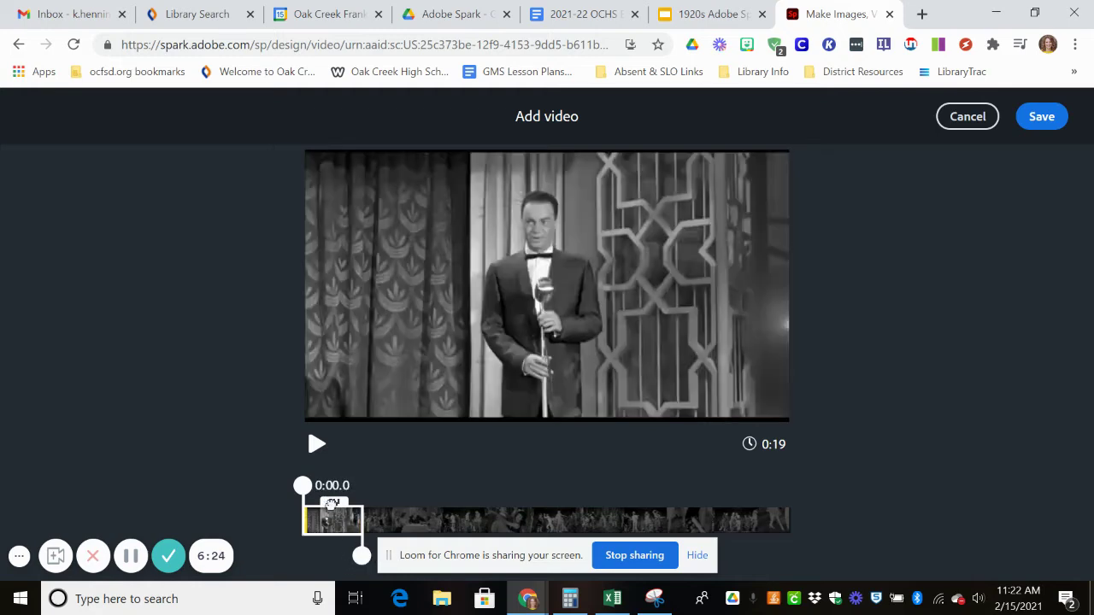
drag(332, 505, 381, 504)
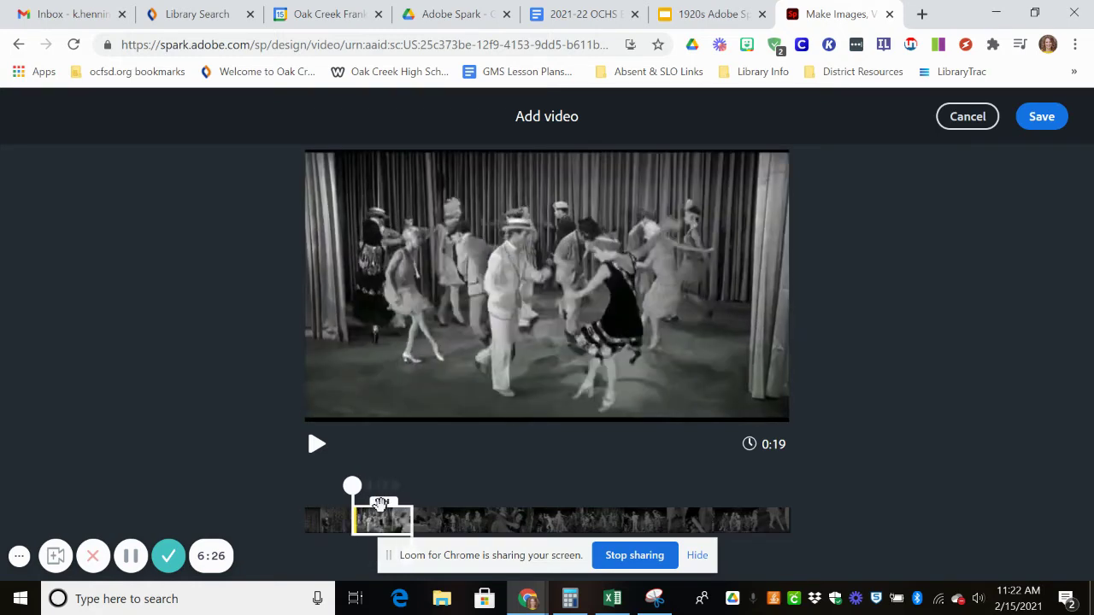
click(315, 445)
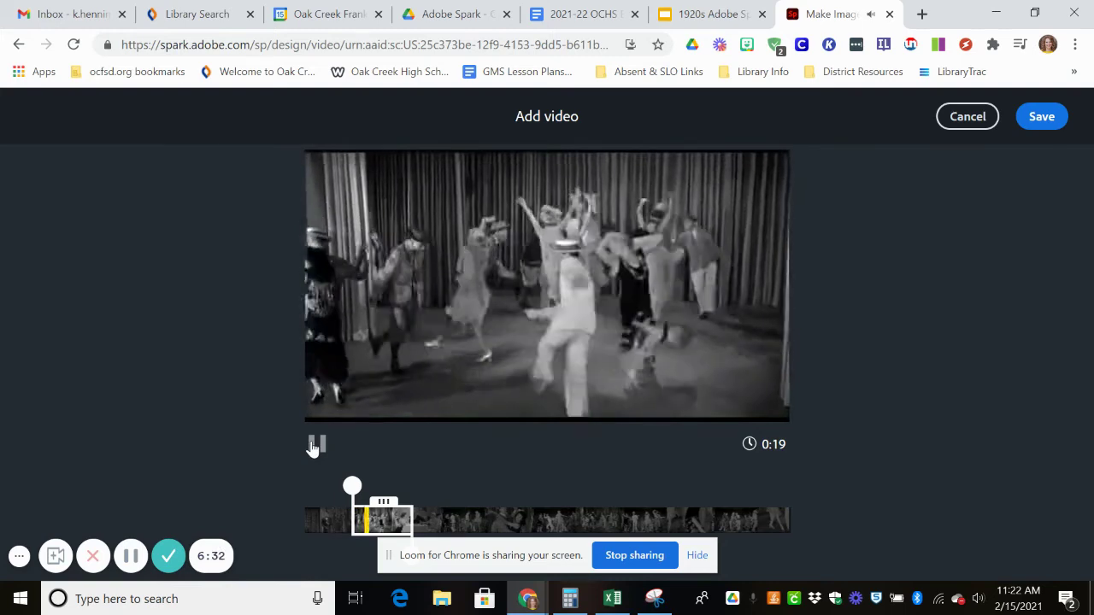
click(314, 446)
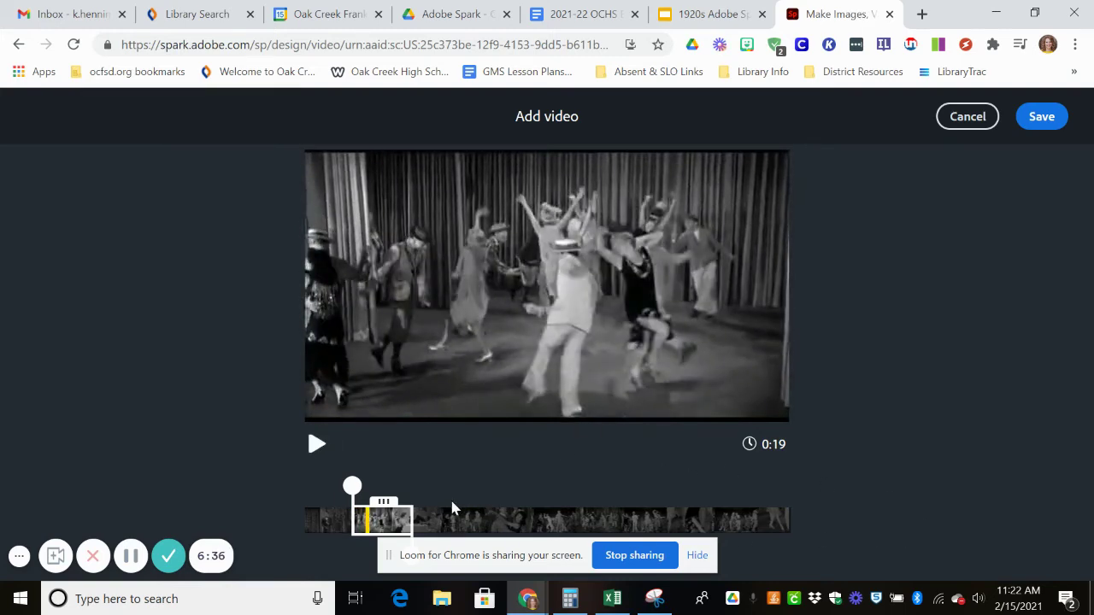
click(1043, 120)
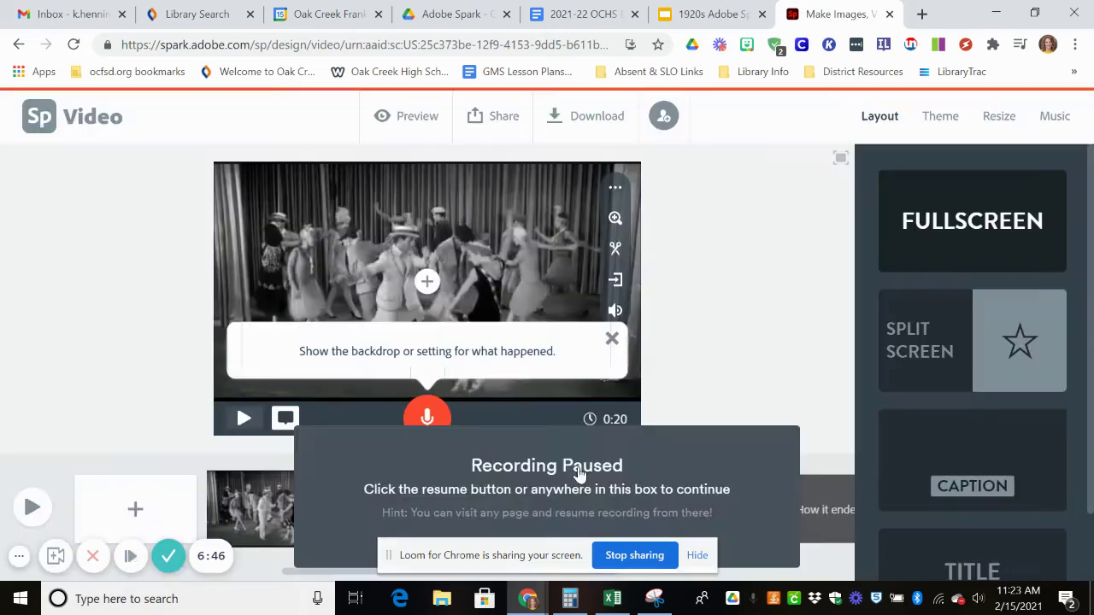
click(586, 450)
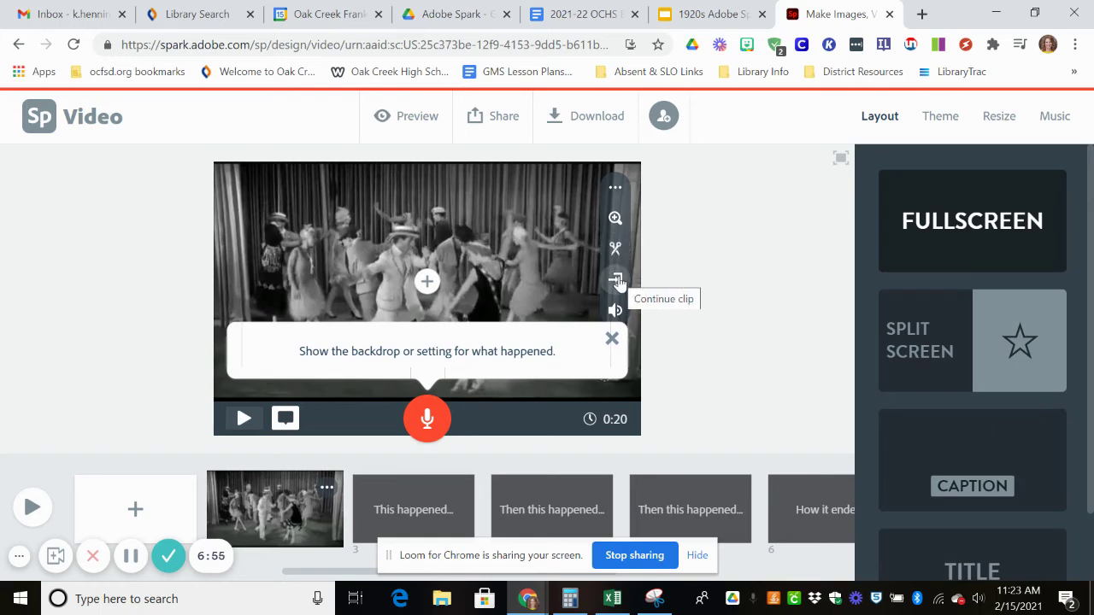
click(612, 339)
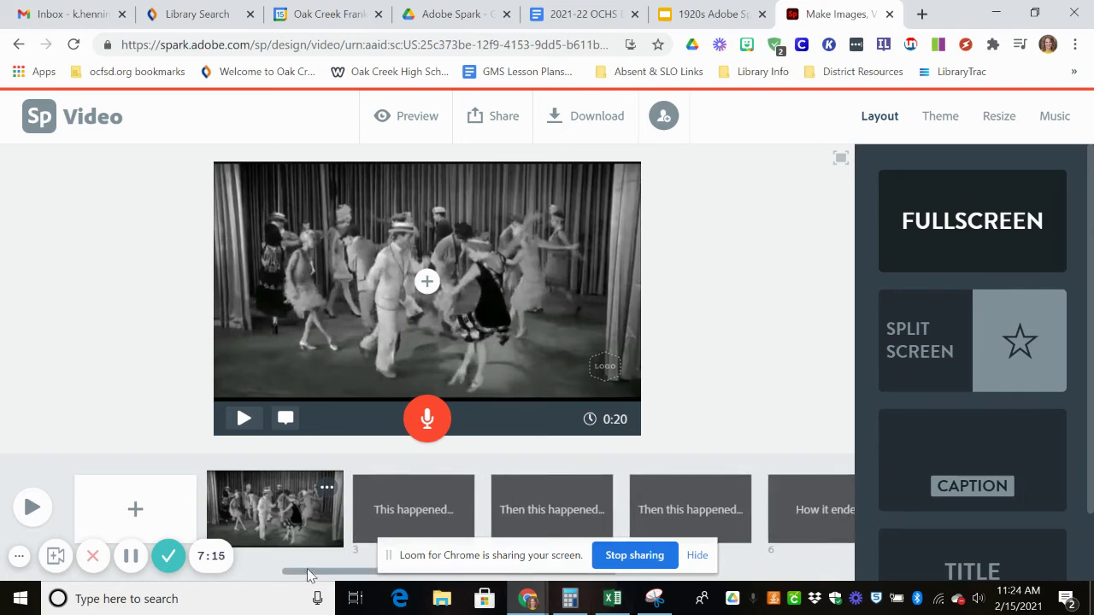
Add a blank slide to the storyboard directly after the Charleston dance video slide.
drag(305, 576, 243, 587)
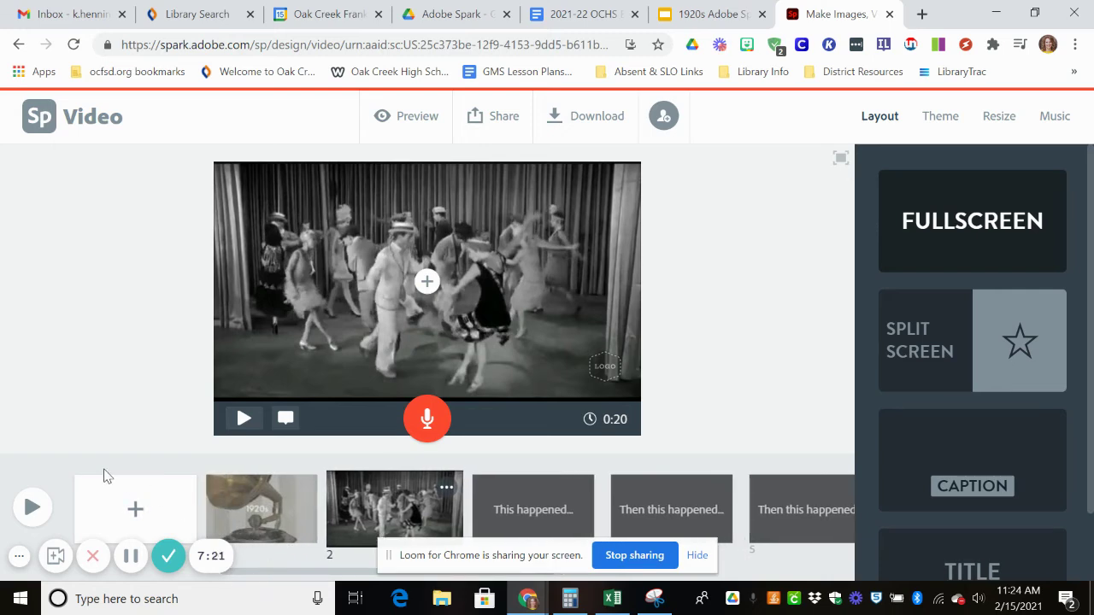
click(141, 517)
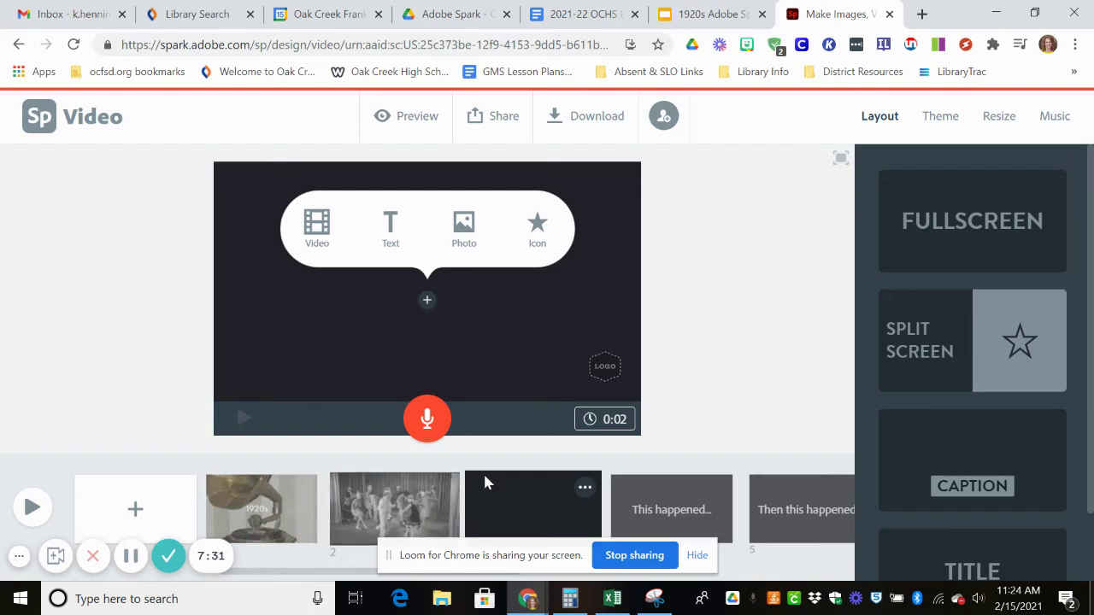
mouse_move(514, 499)
mouse_down()
mouse_move(746, 488)
mouse_move(786, 498)
mouse_move(777, 485)
mouse_move(435, 518)
mouse_move(536, 508)
mouse_move(515, 500)
mouse_up()
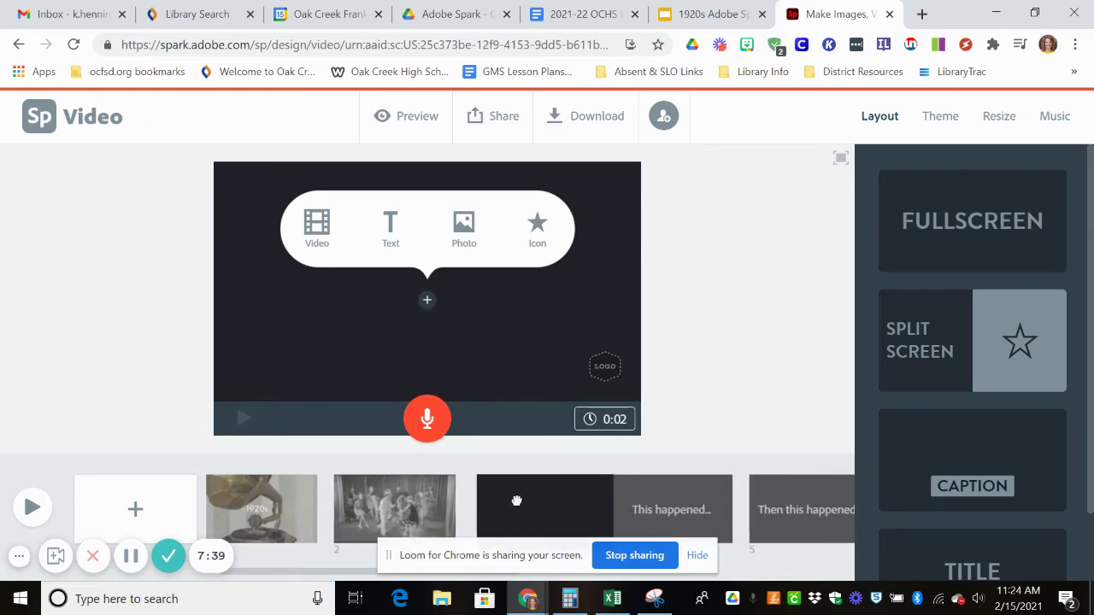
click(131, 556)
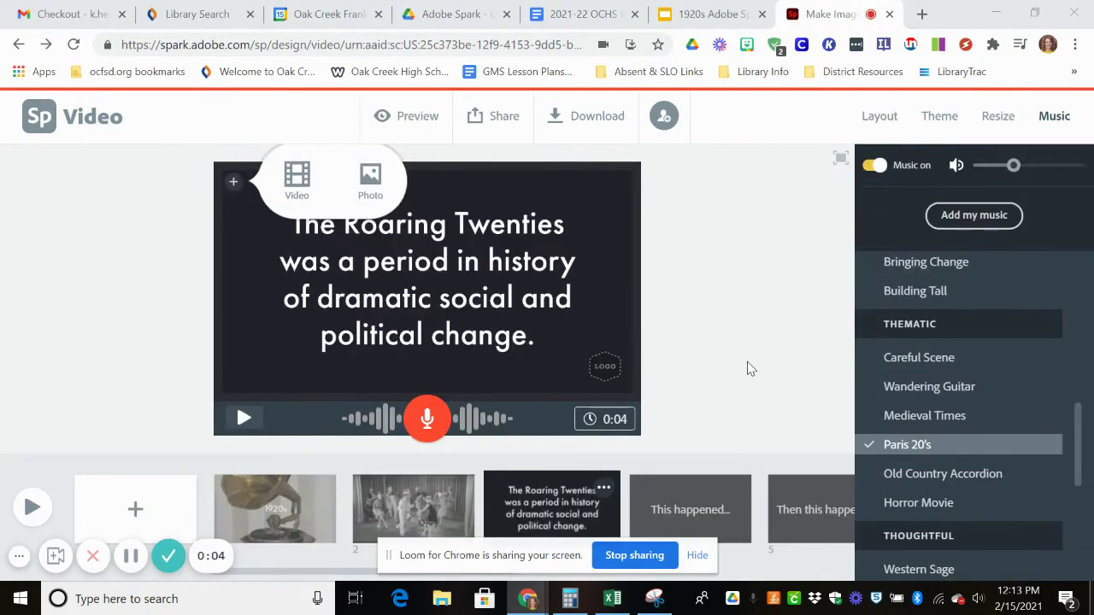
Try a smaller text size for the Roaring Twenties sentence, and enlarge it back to the maximum size.
click(463, 281)
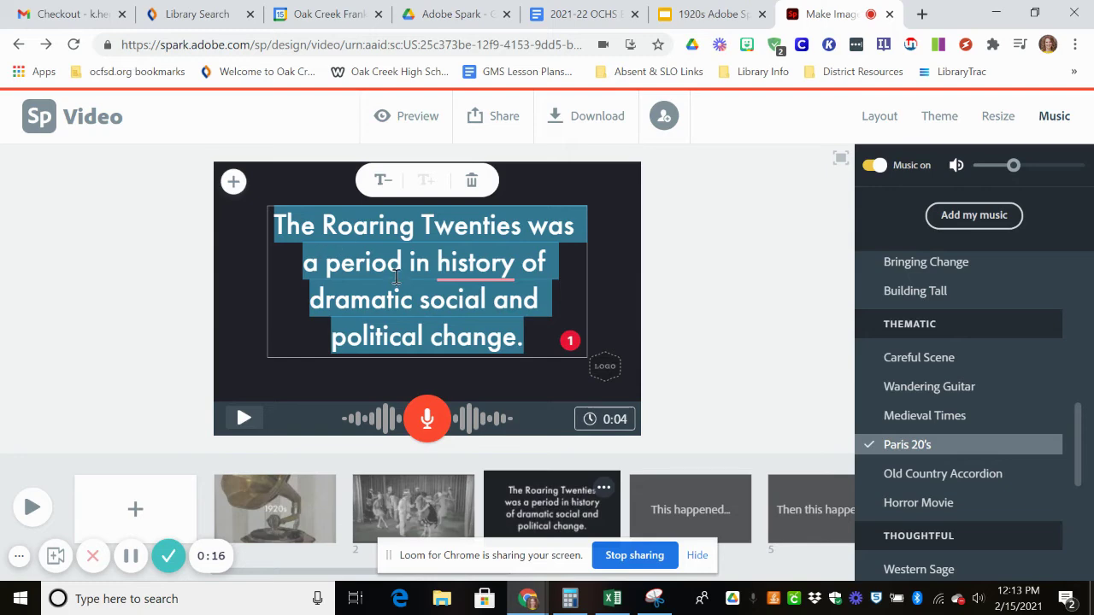
click(383, 180)
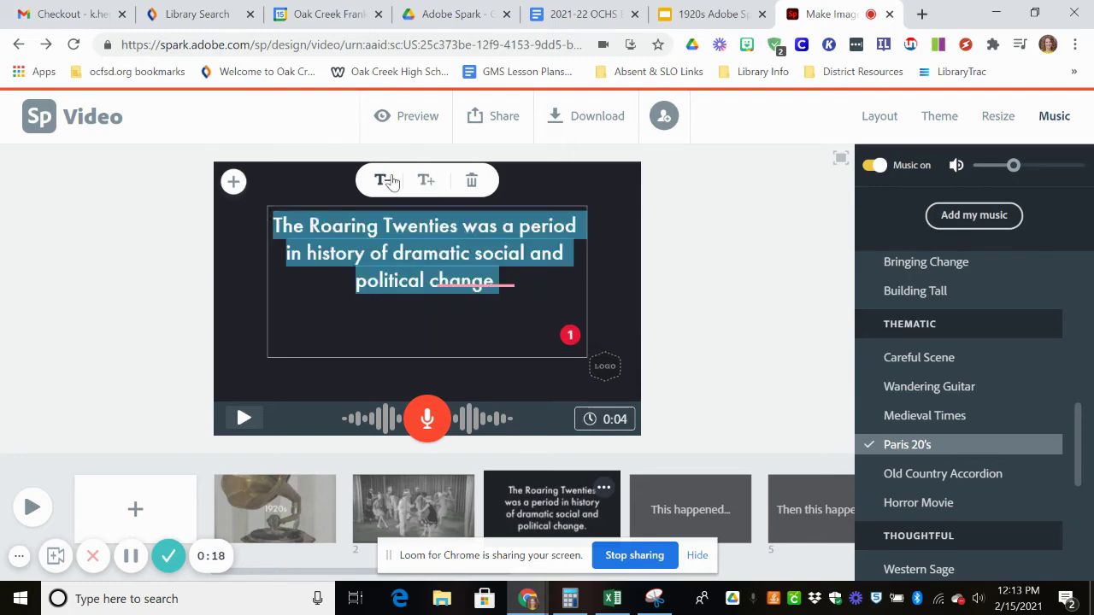
click(386, 181)
click(432, 180)
click(433, 180)
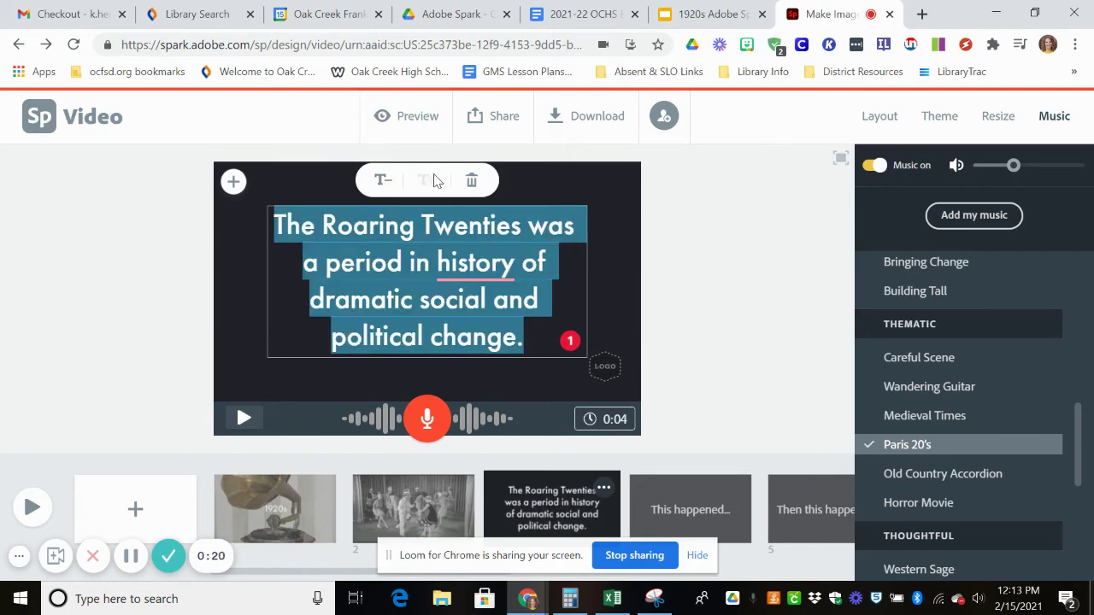
click(739, 314)
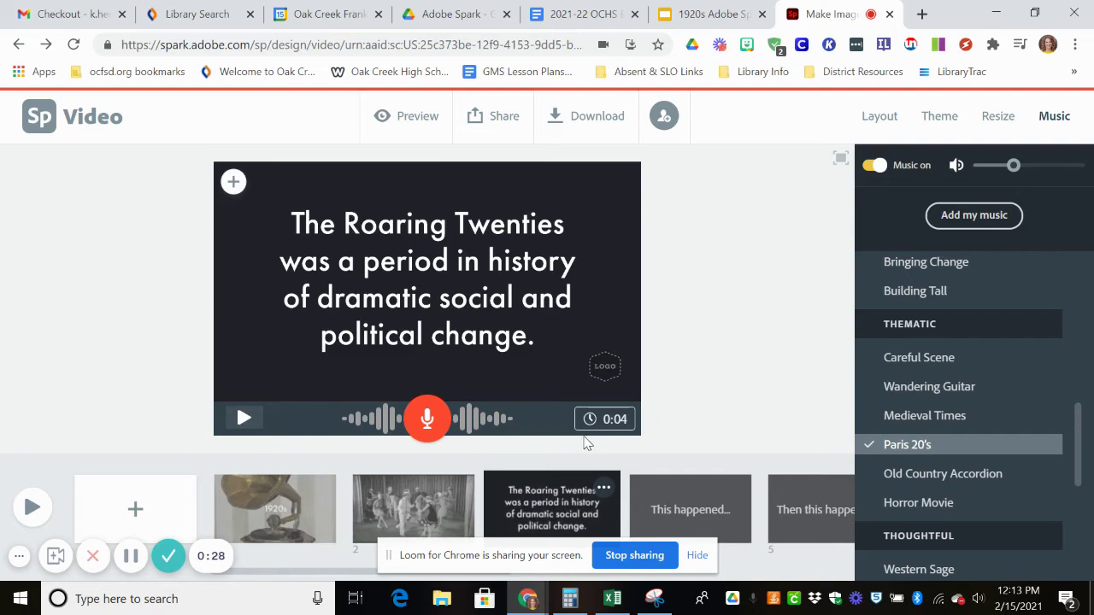
Remove the narration from the Roaring Twenties slide and set the slide's duration to 9 seconds.
click(607, 418)
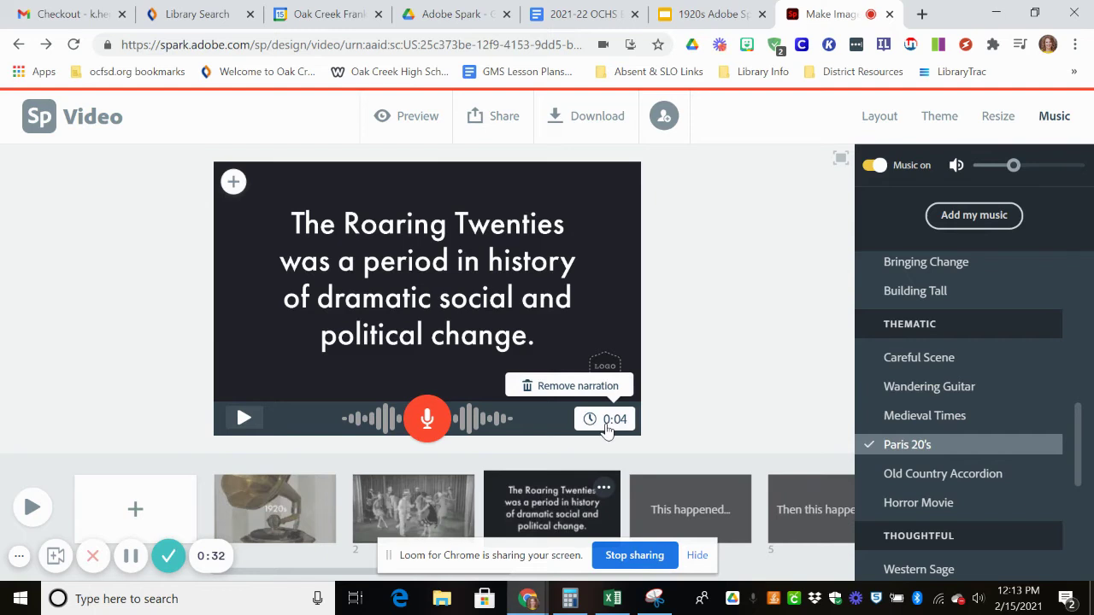
click(528, 386)
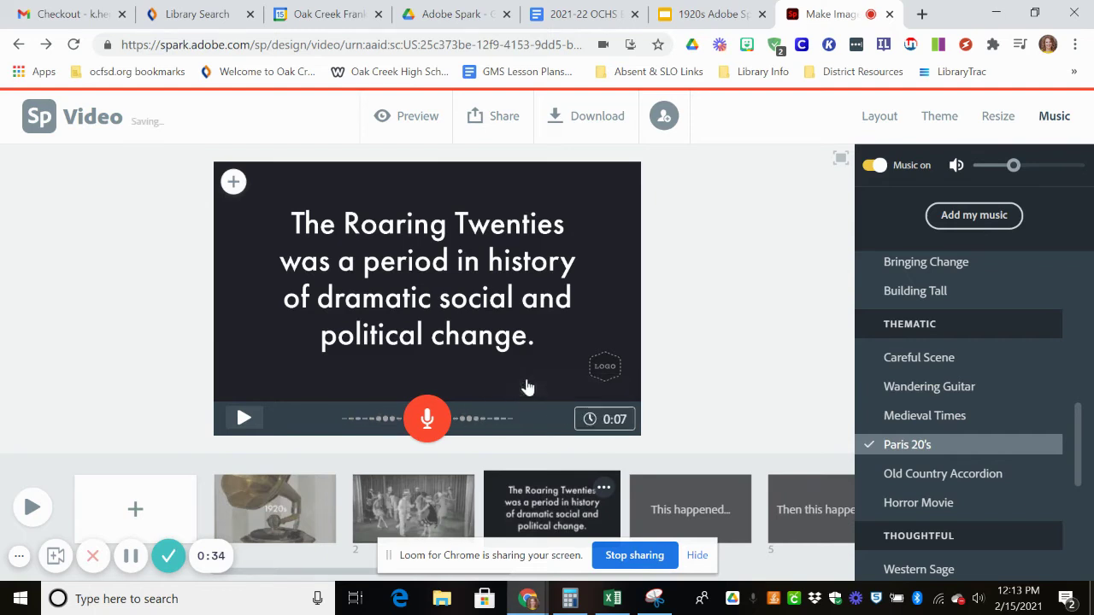
click(609, 422)
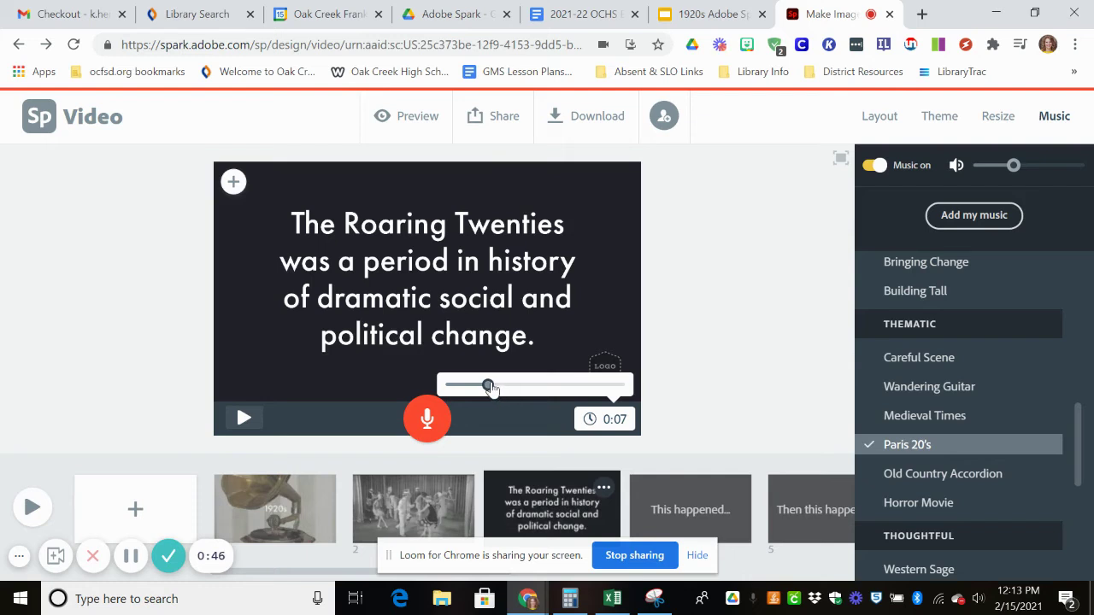
mouse_move(488, 385)
mouse_down()
mouse_move(472, 387)
mouse_move(499, 386)
mouse_up()
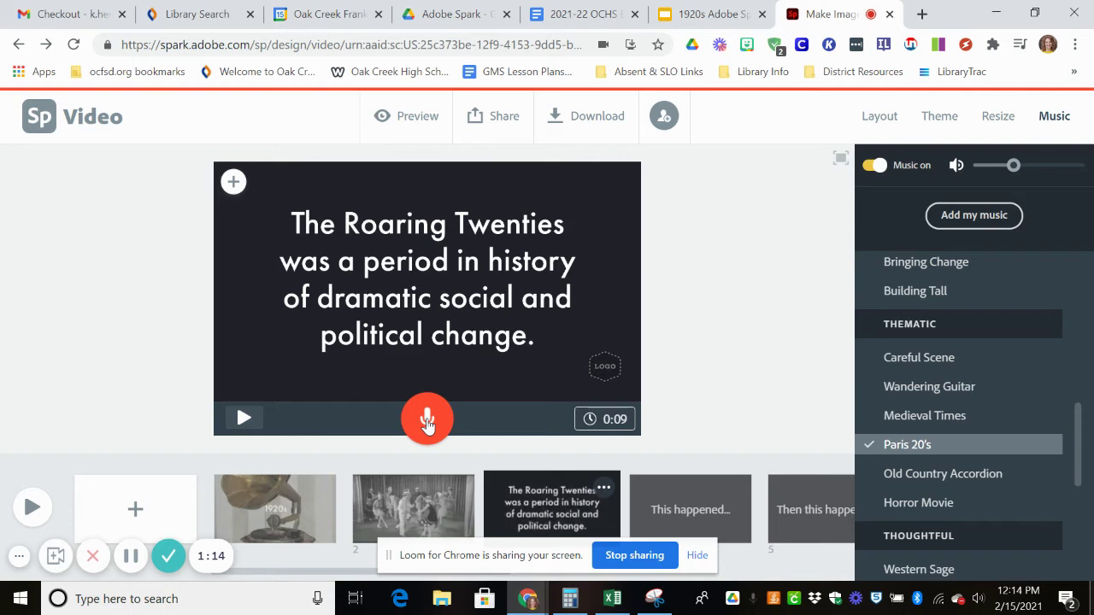
Record a new narration of about 6 seconds for the Roaring Twenties slide and play it back.
drag(428, 423, 428, 422)
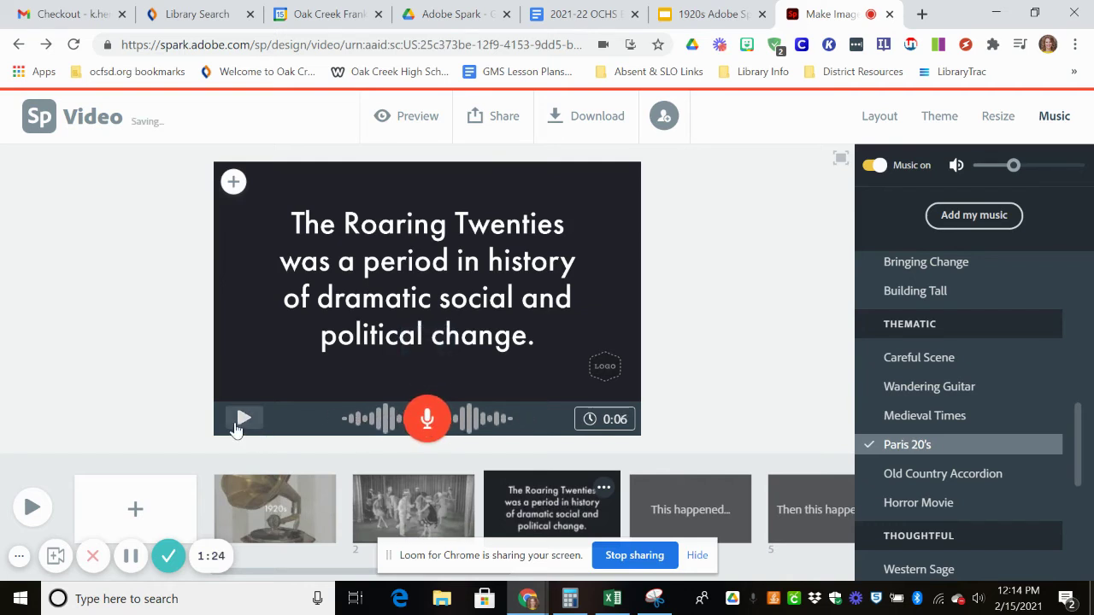
click(243, 419)
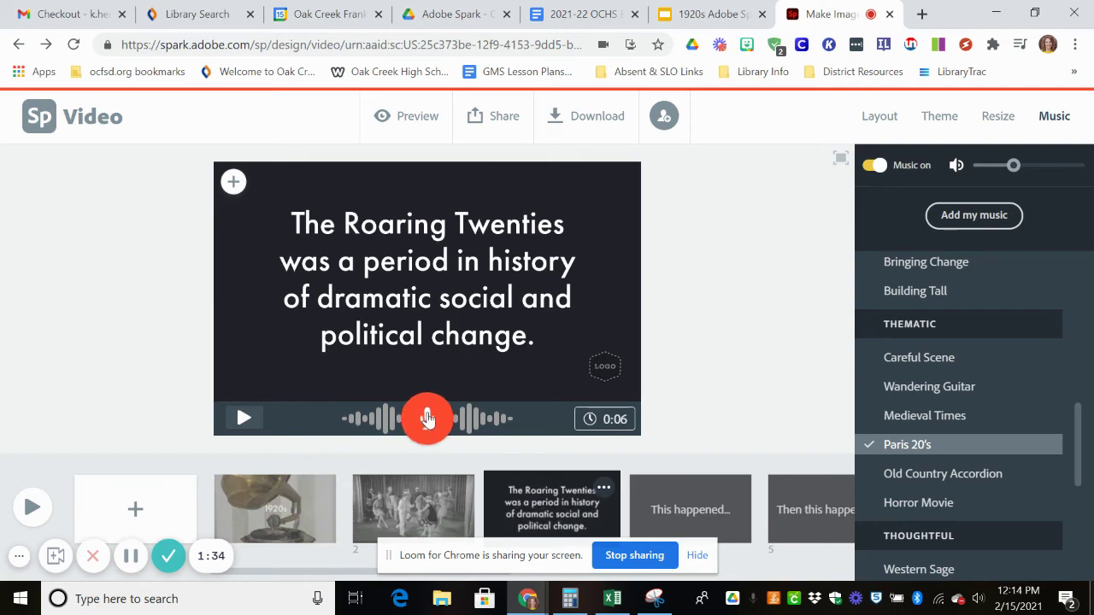
click(131, 556)
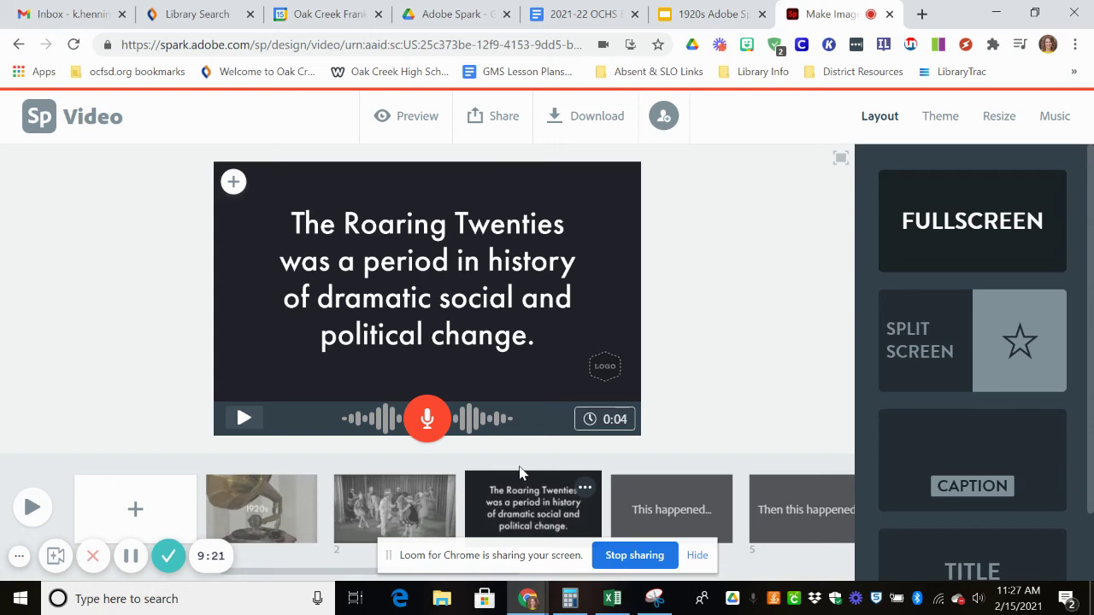
Turn the background music off and on again, and lower its volume slightly.
click(1054, 118)
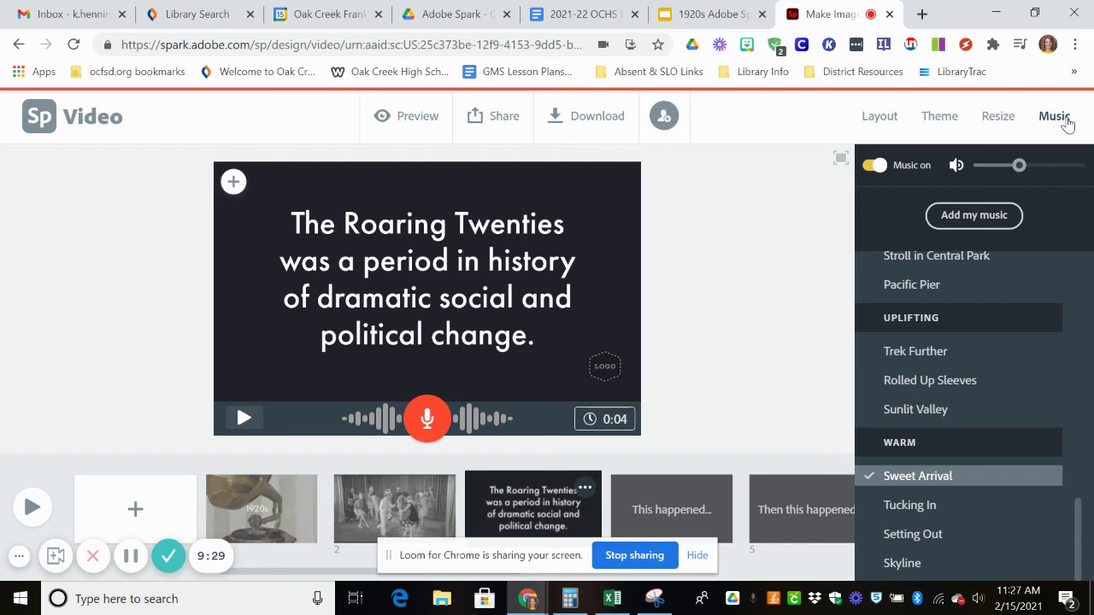
click(874, 167)
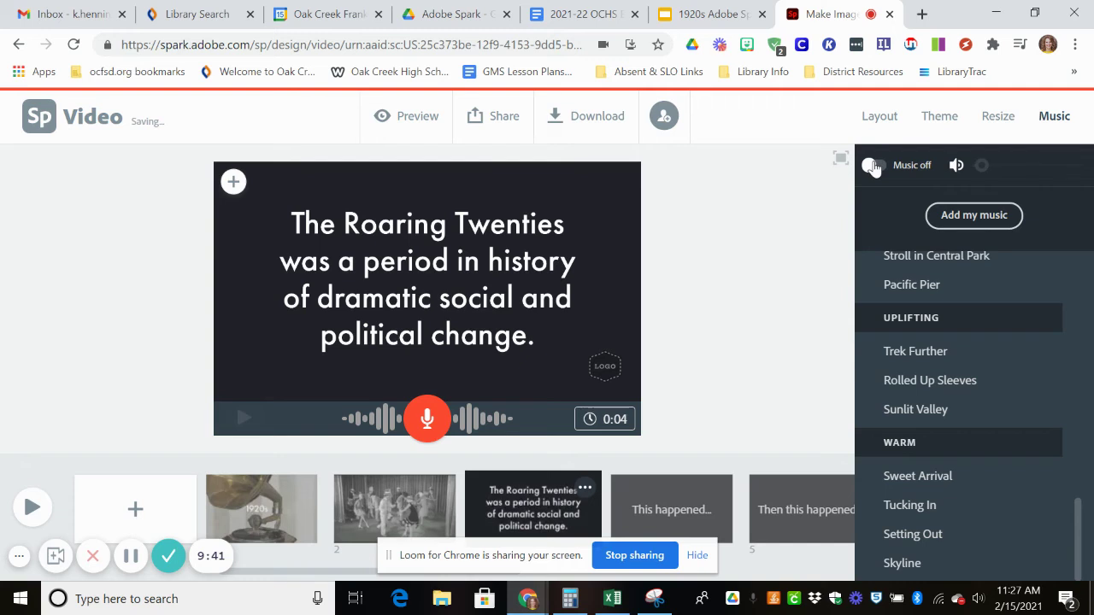
click(873, 166)
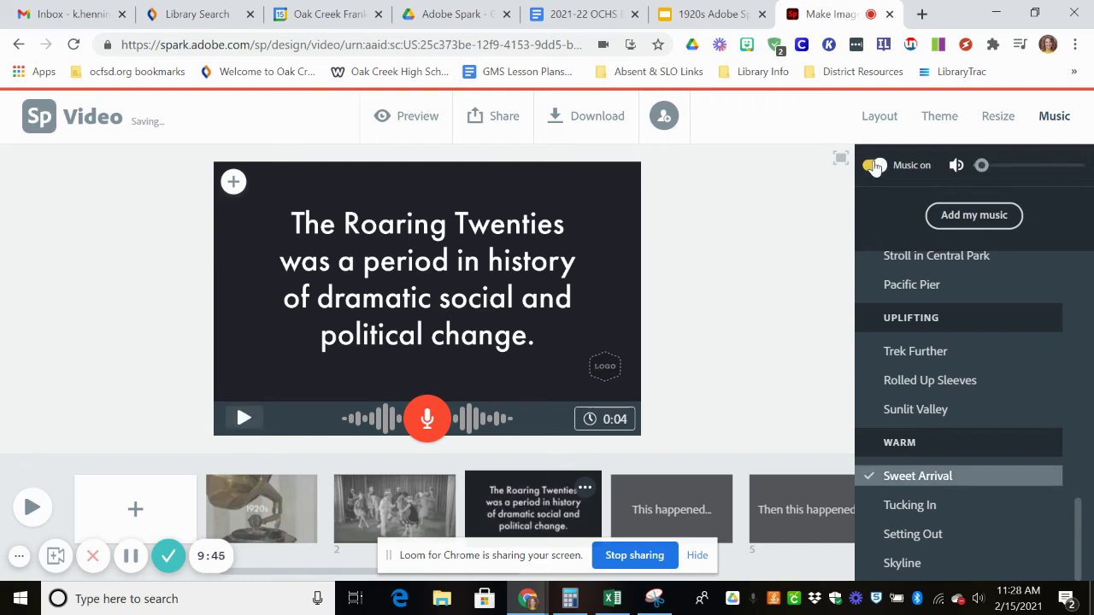
mouse_move(1017, 167)
mouse_down()
mouse_move(1000, 166)
mouse_move(1024, 167)
mouse_move(1012, 167)
mouse_up()
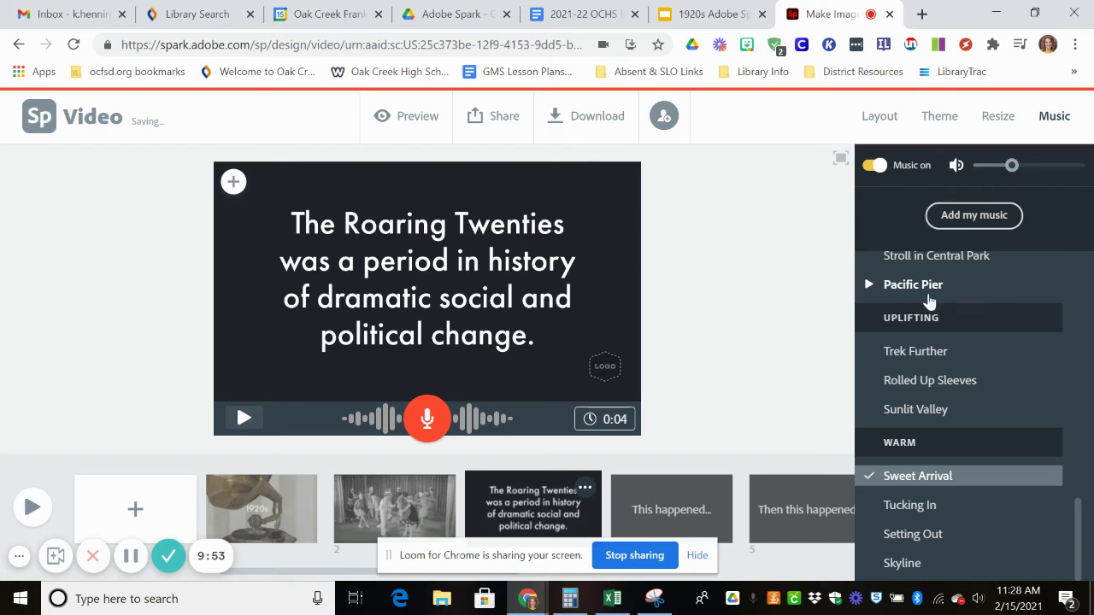
Preview the Paris 20's track among the thematic music and choose it as the video's soundtrack.
scroll(930, 301, up, 10)
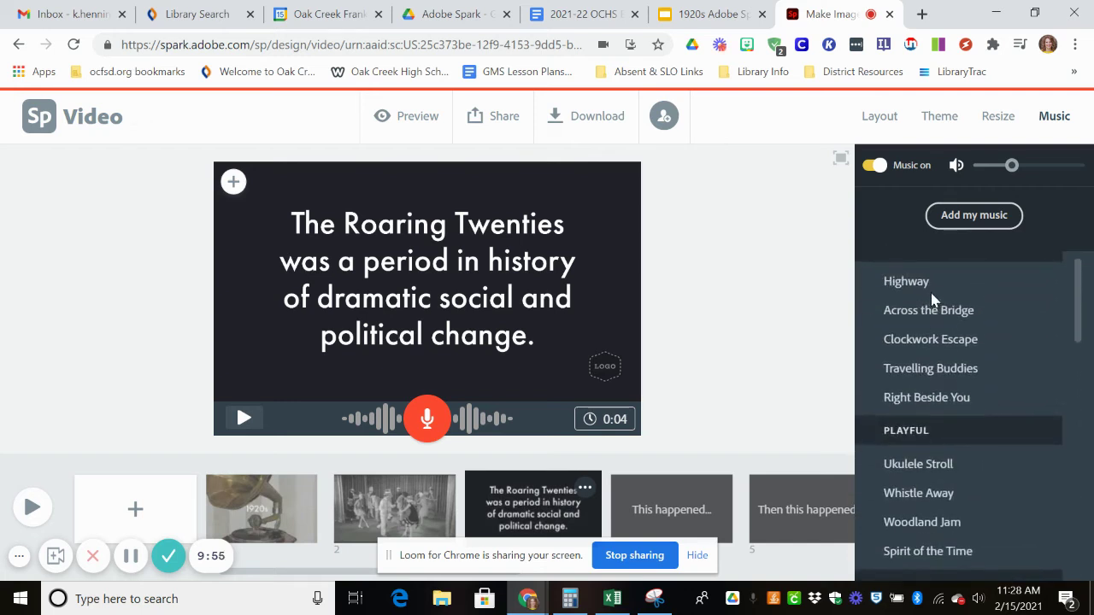
scroll(933, 297, up, 1)
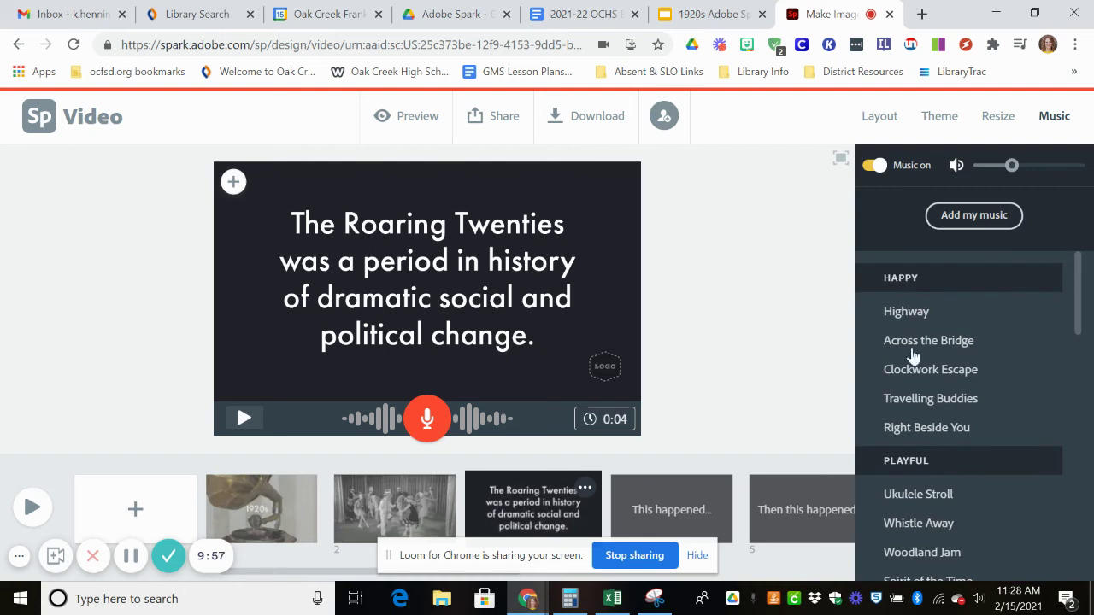
scroll(931, 451, down, 2)
scroll(925, 453, down, 2)
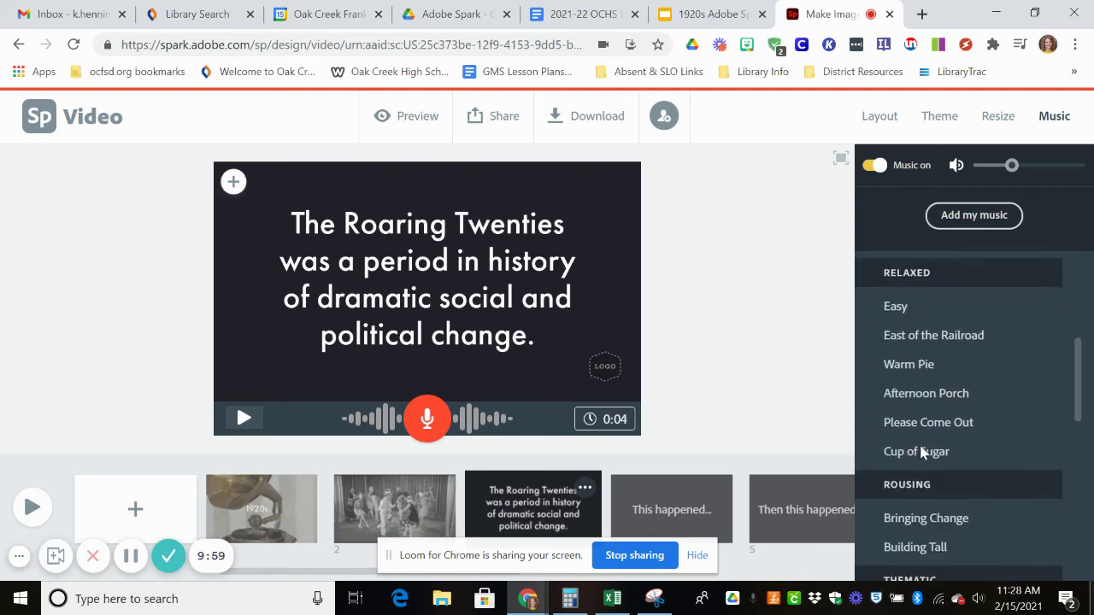
scroll(921, 453, down, 4)
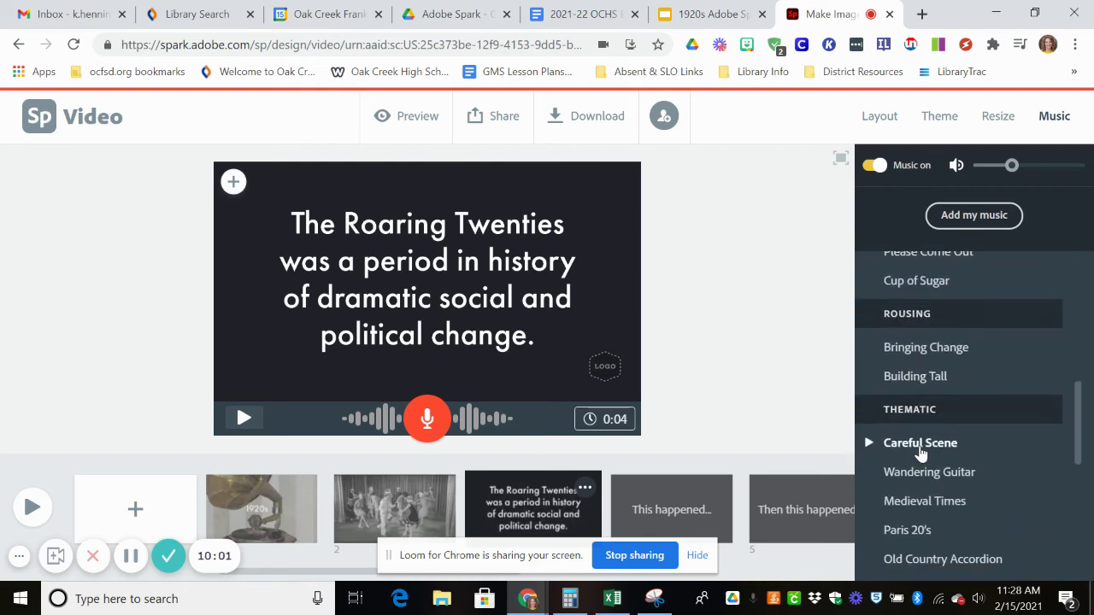
scroll(921, 453, down, 2)
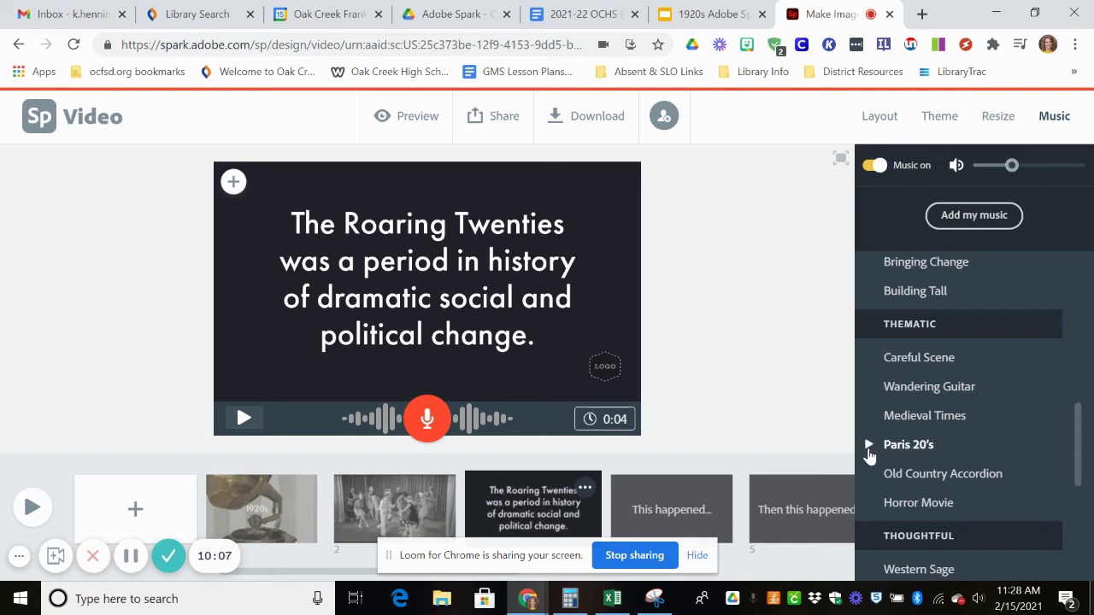
click(868, 446)
click(868, 446)
click(932, 447)
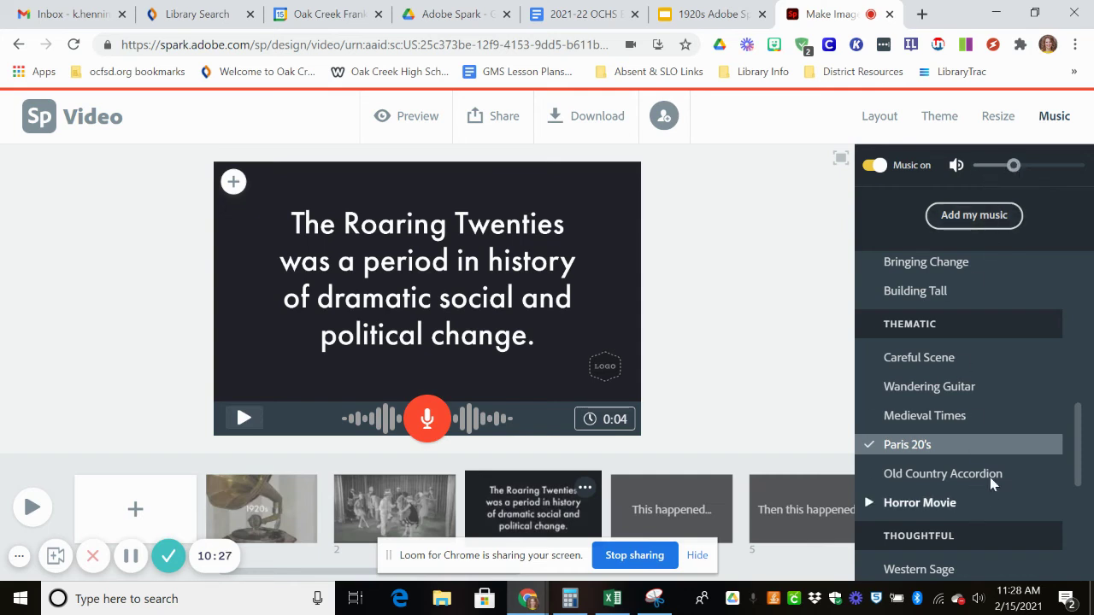
Open the file picker for adding own music, close it without choosing, and view the presentation's 1920s Music Free Downloads slide.
click(992, 224)
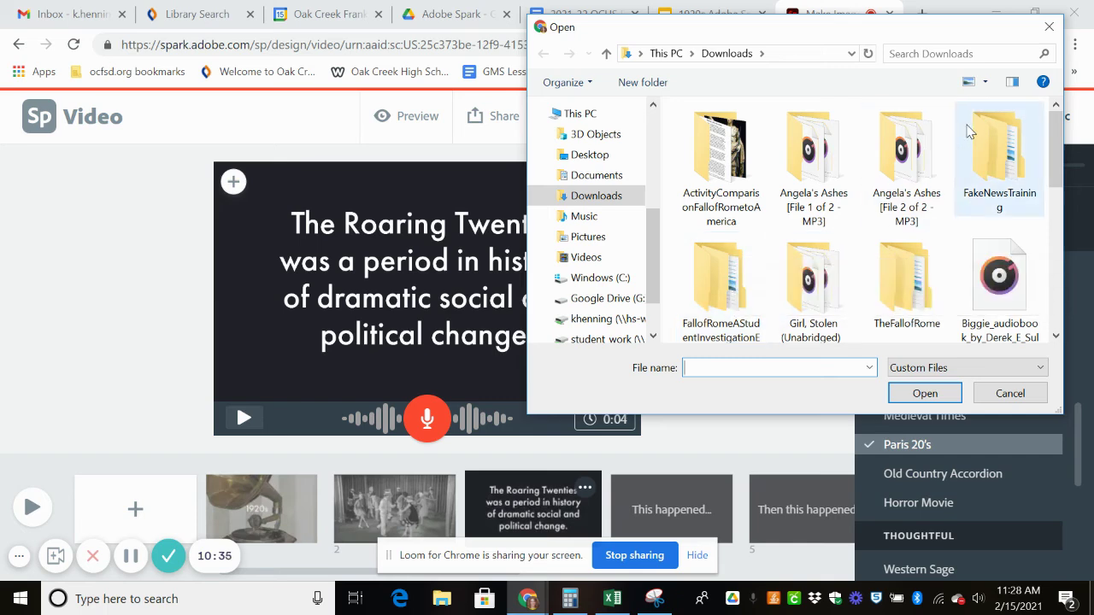
click(1049, 26)
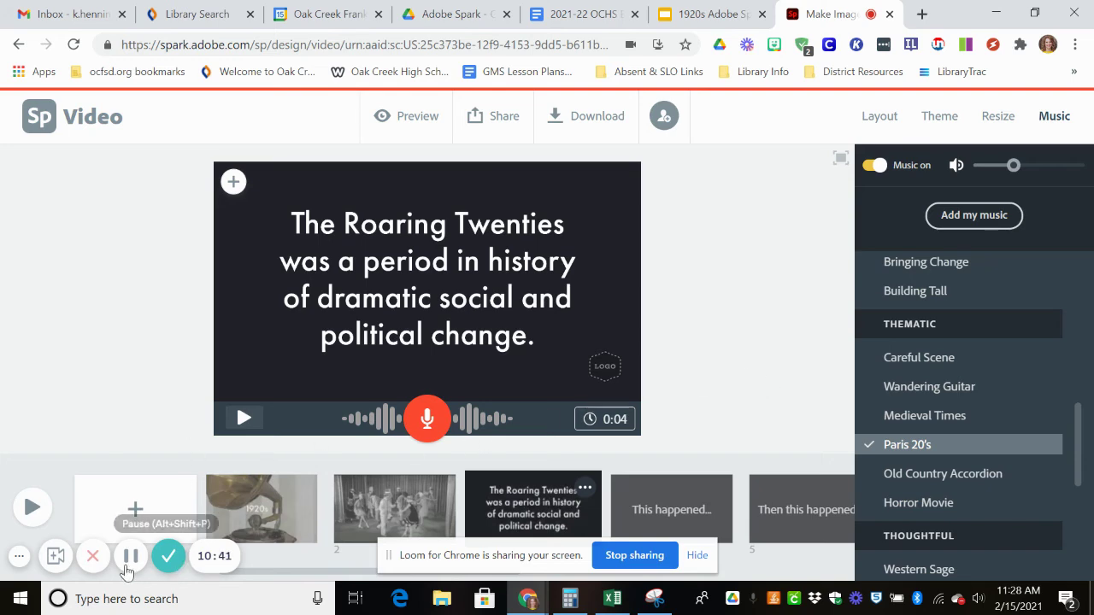
key(ctrl+shift+Tab)
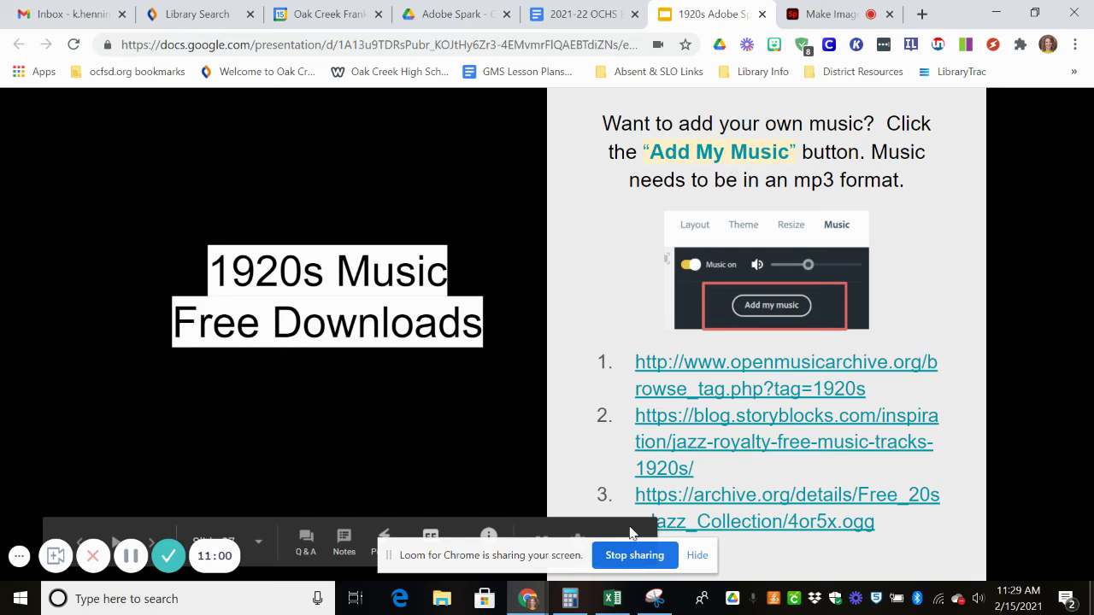
click(131, 560)
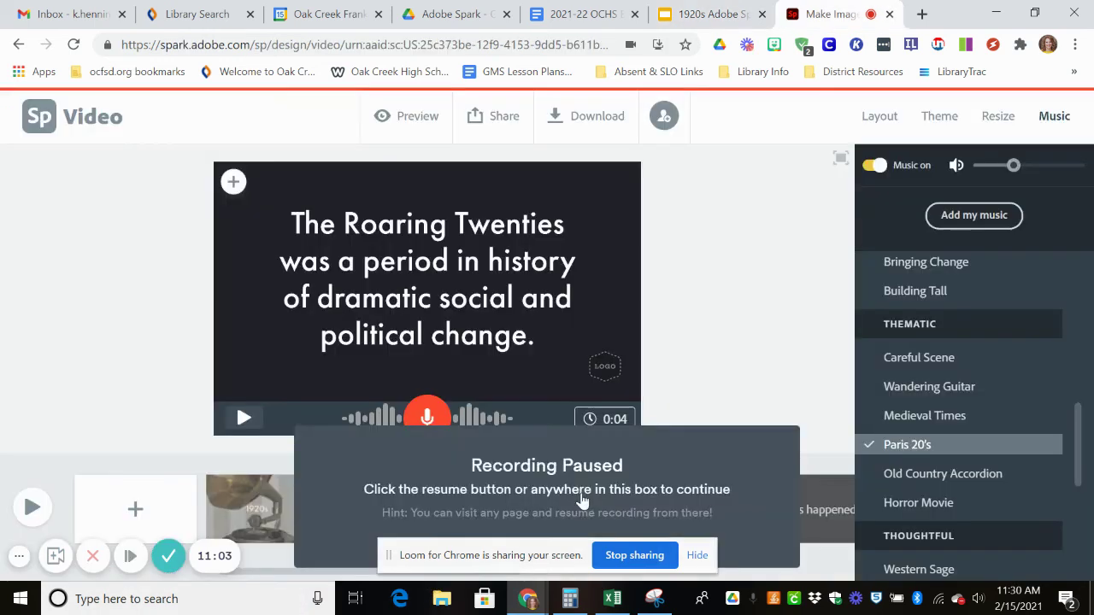
Preview the whole video from its 1920s title slide, pause it after about a second, and return to the editor.
click(654, 434)
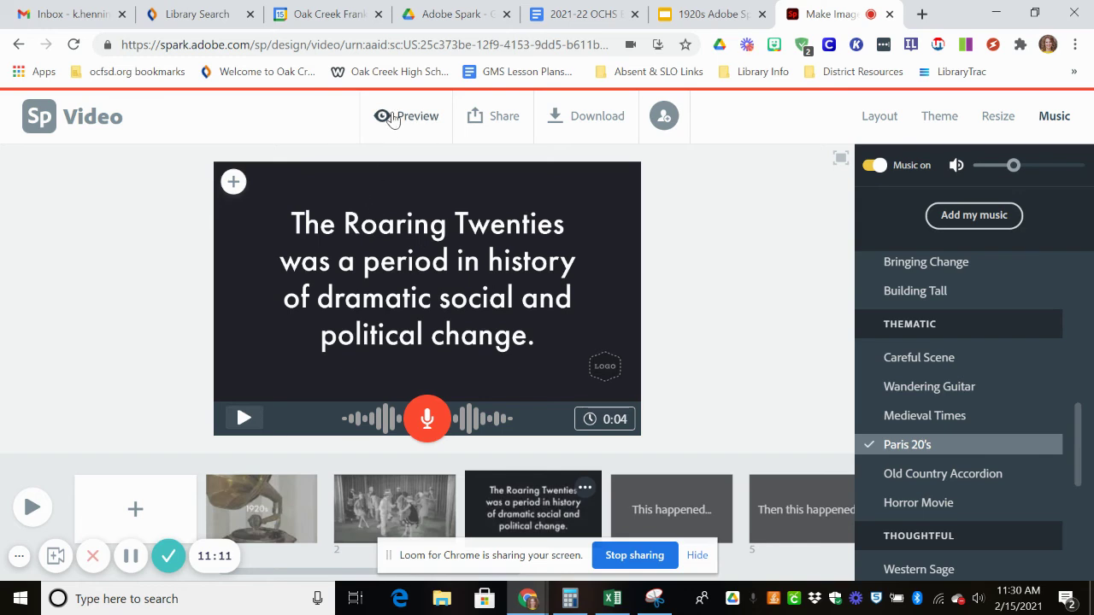
click(392, 116)
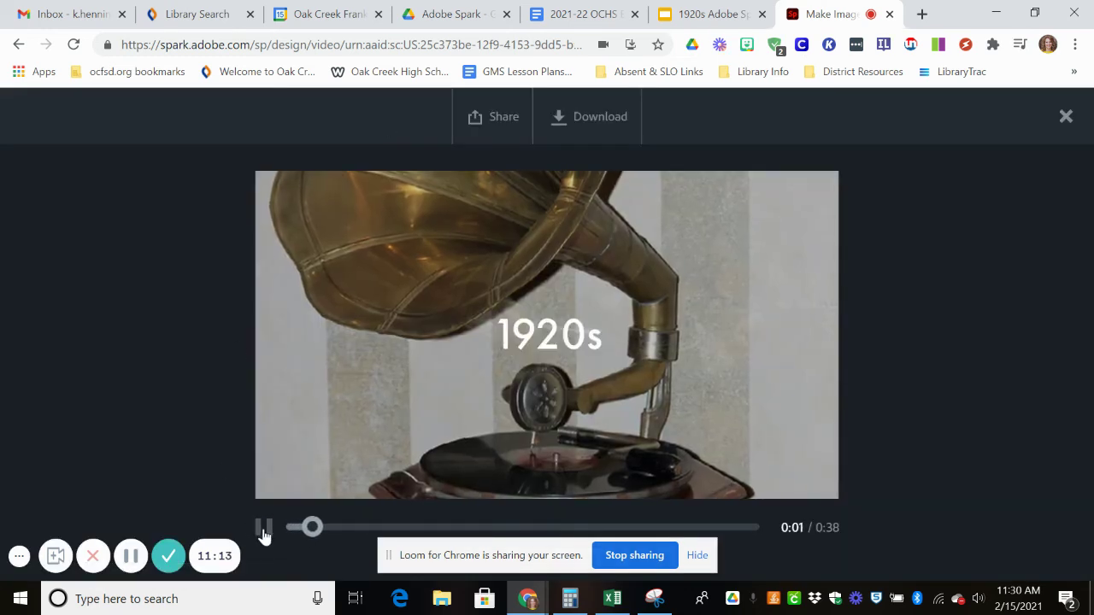
click(264, 531)
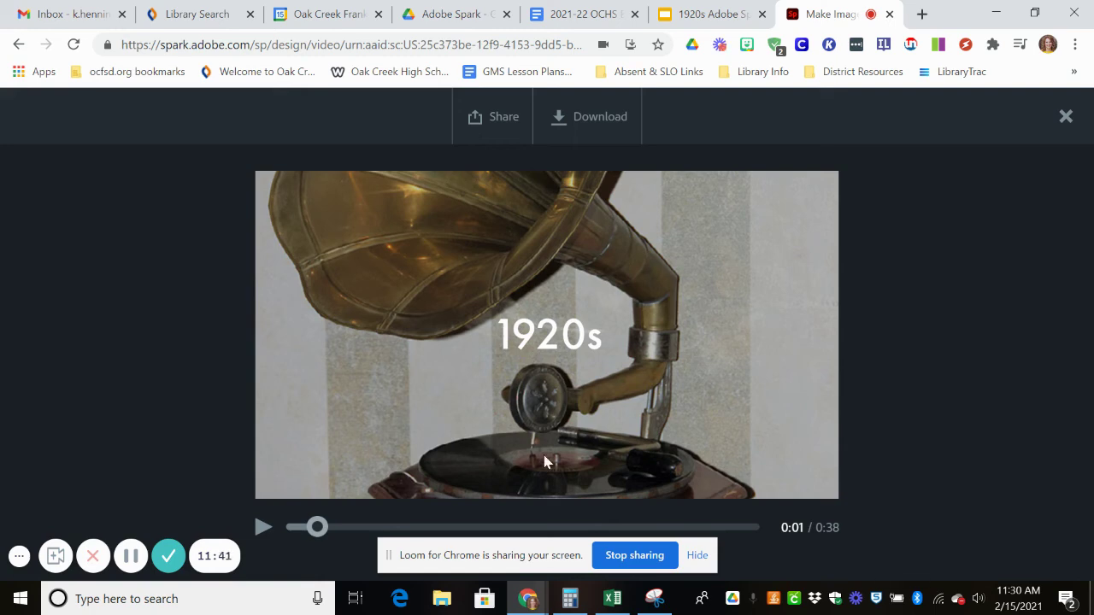
click(1065, 117)
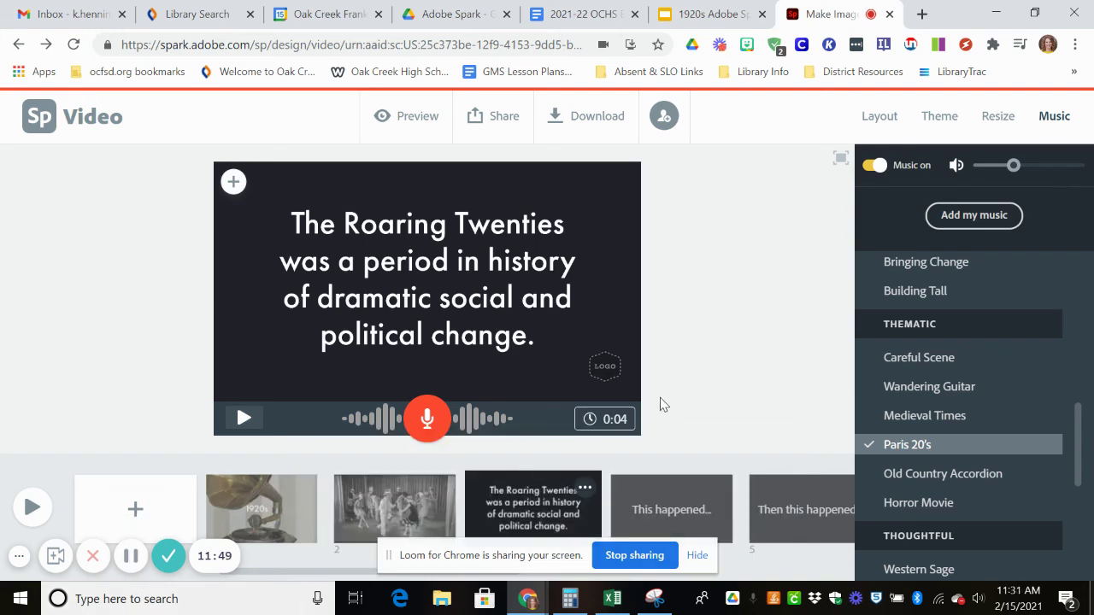
View the video's sharing options, including Send to Google Drive, and switch to the Adobe Spark folder in Google Drive.
click(506, 124)
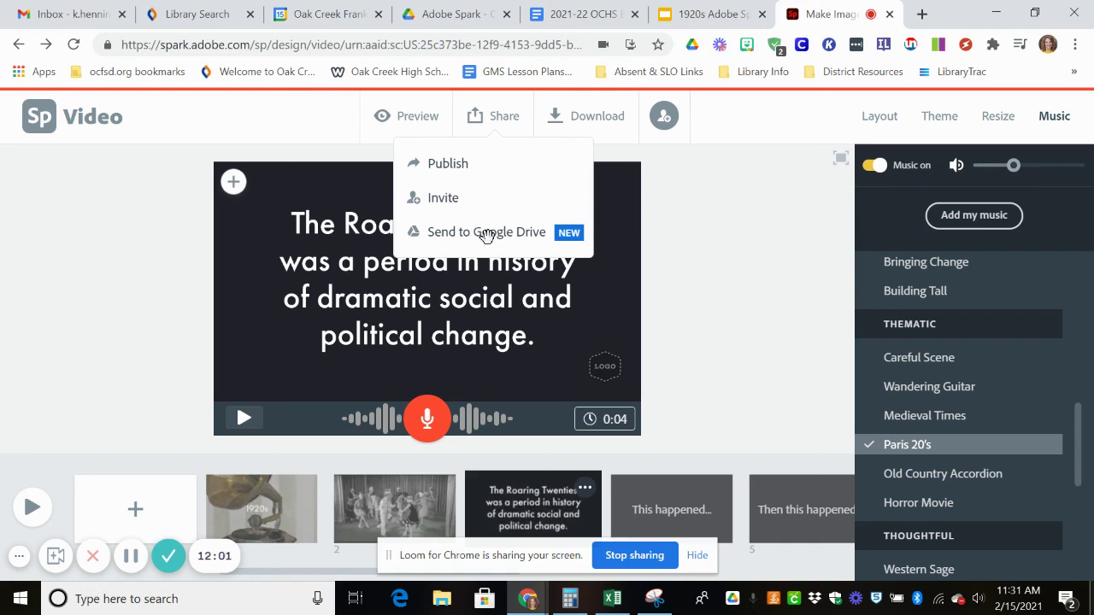
click(443, 15)
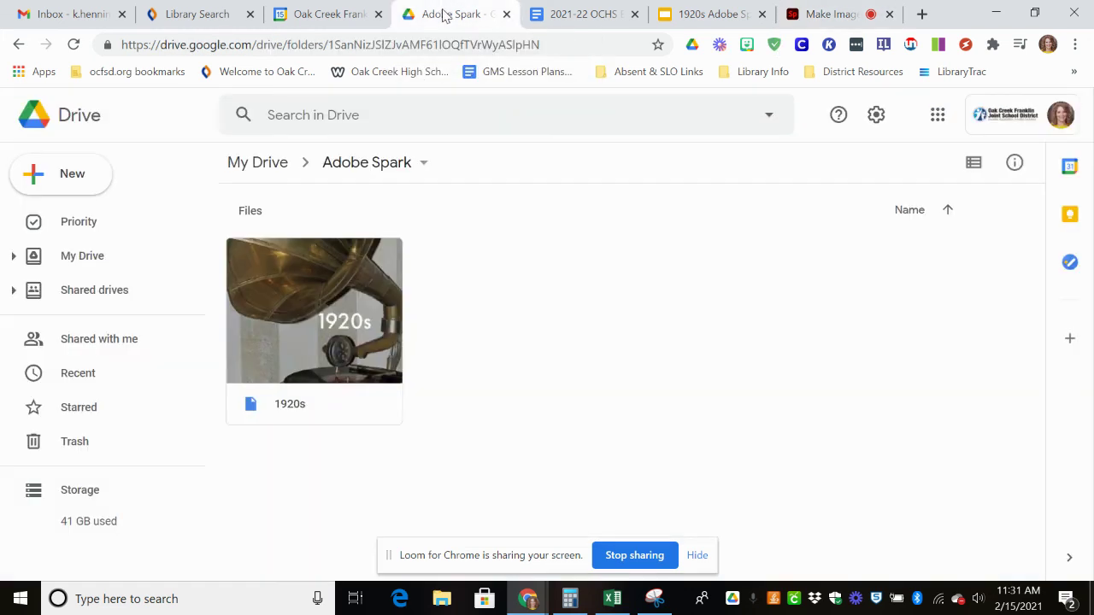
Locate the Adobe Spark folder in My Drive and open it, then return to the Adobe Spark video editor and close the sharing options.
click(270, 164)
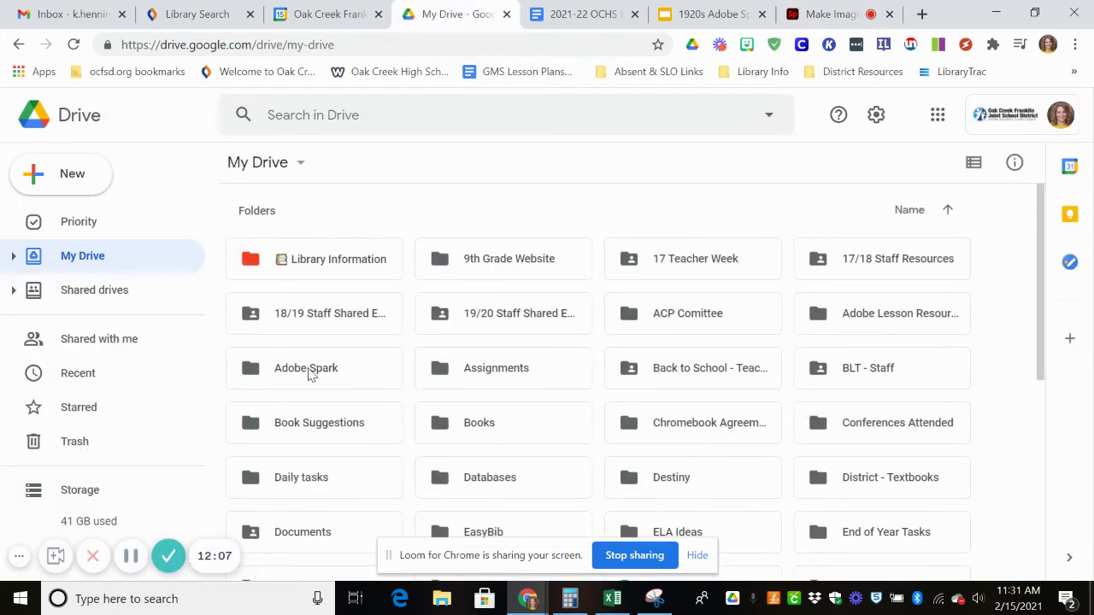
double_click(316, 377)
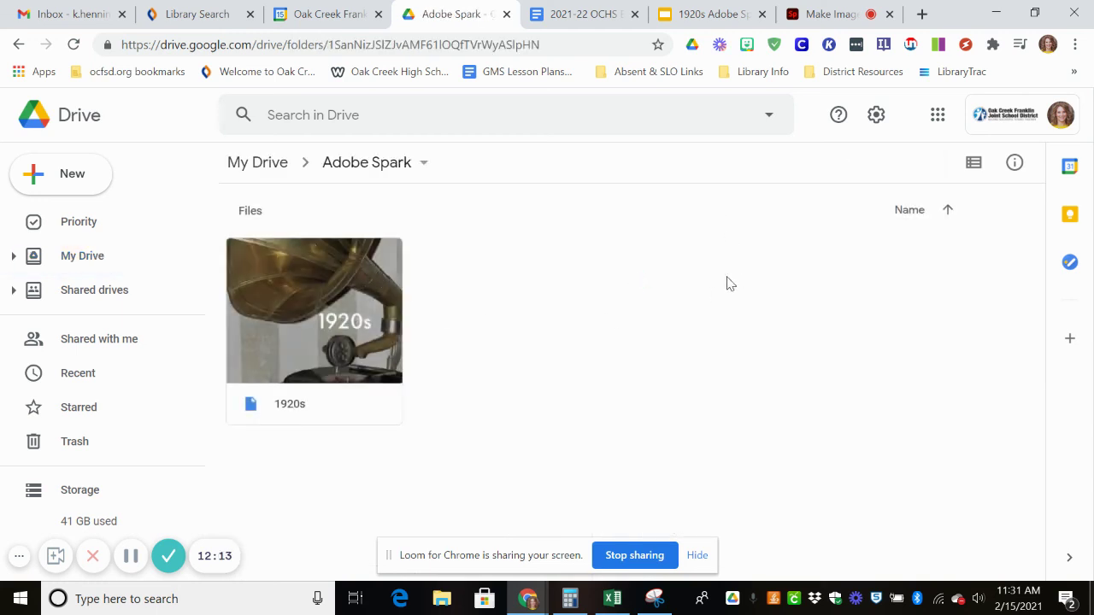
click(810, 17)
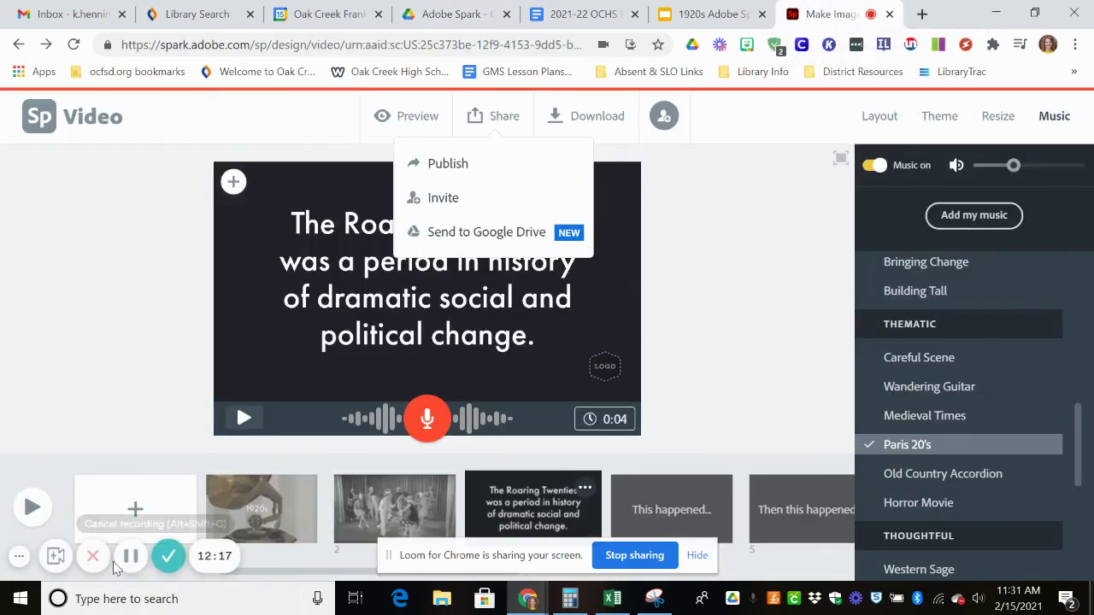
click(139, 559)
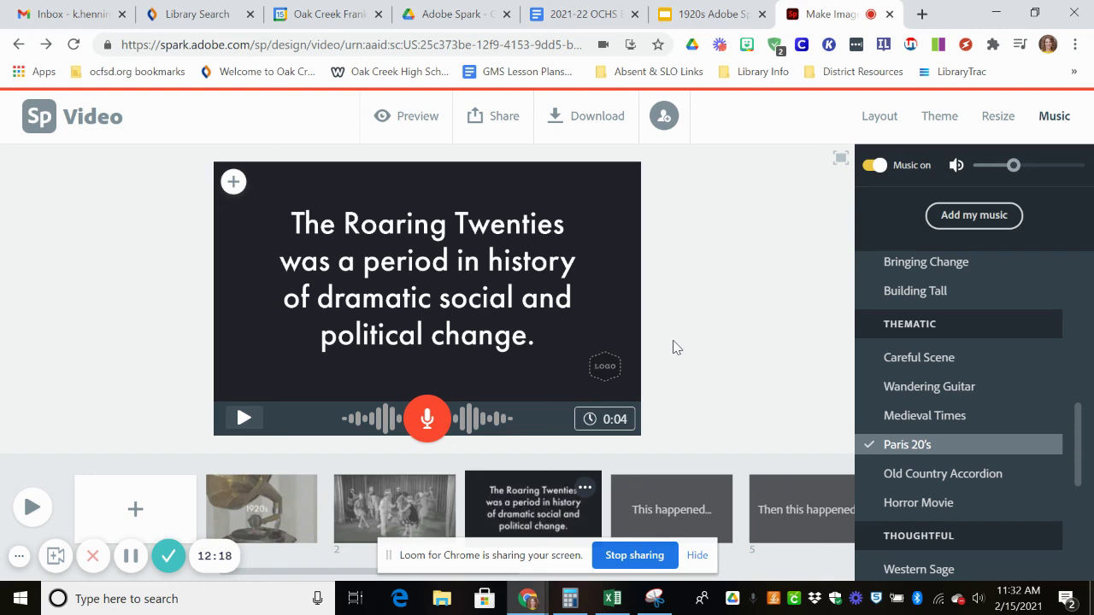
Switch to the 1920s presentation and advance from the Project Resources slide through the resource slides to Time to Research and Create.
click(698, 13)
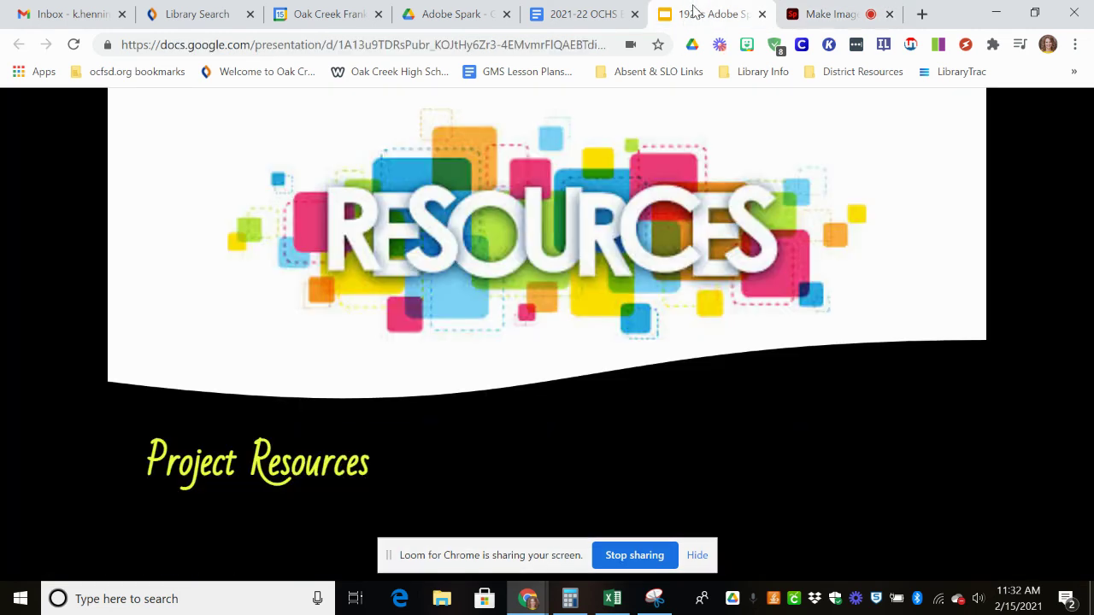
click(730, 252)
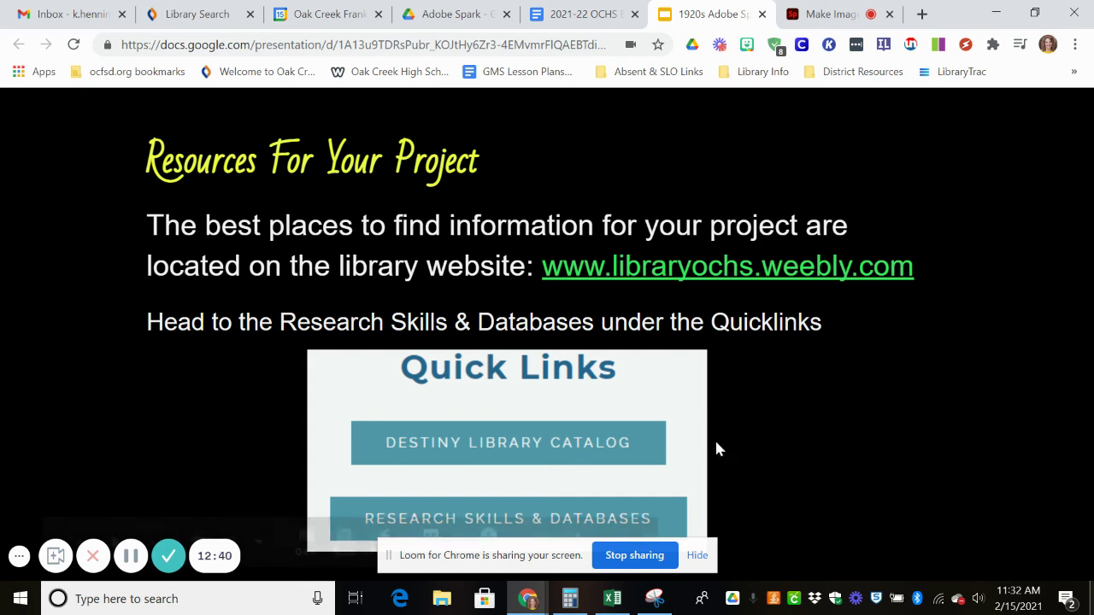
click(808, 442)
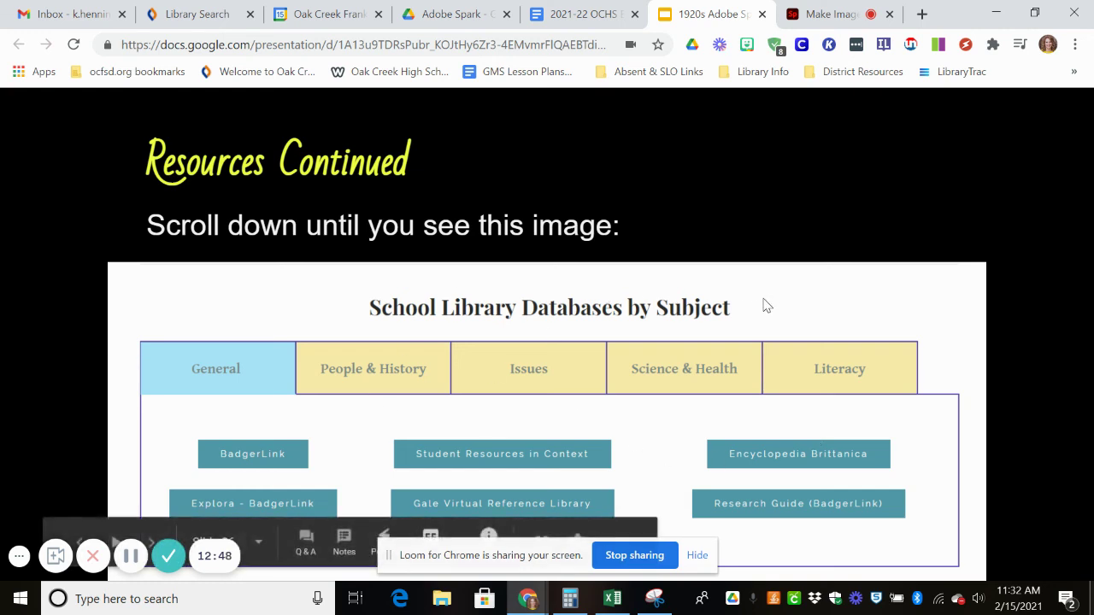
click(706, 335)
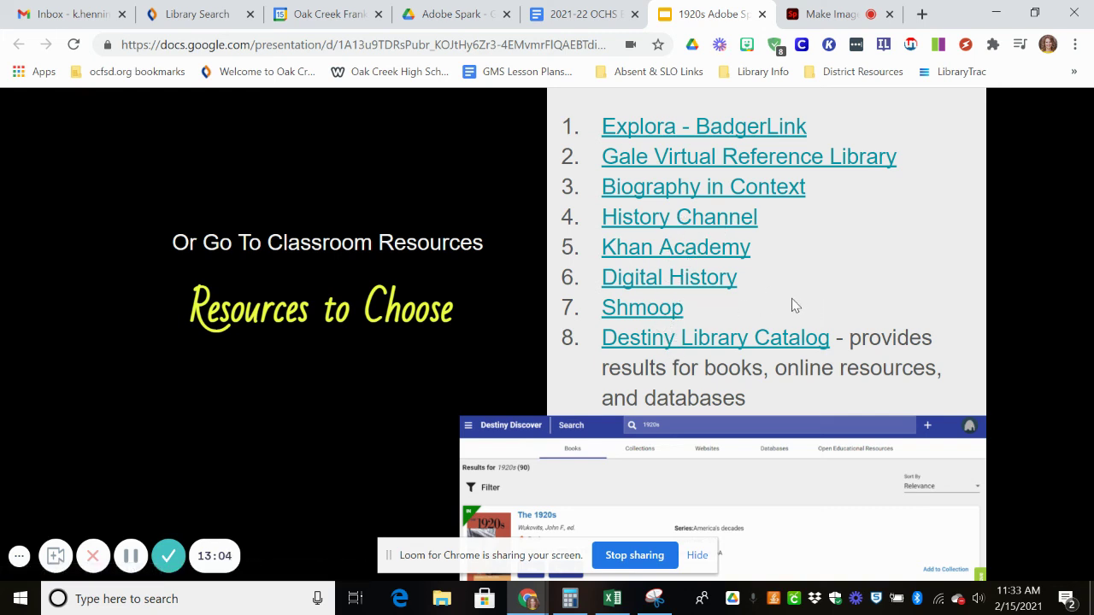
click(844, 291)
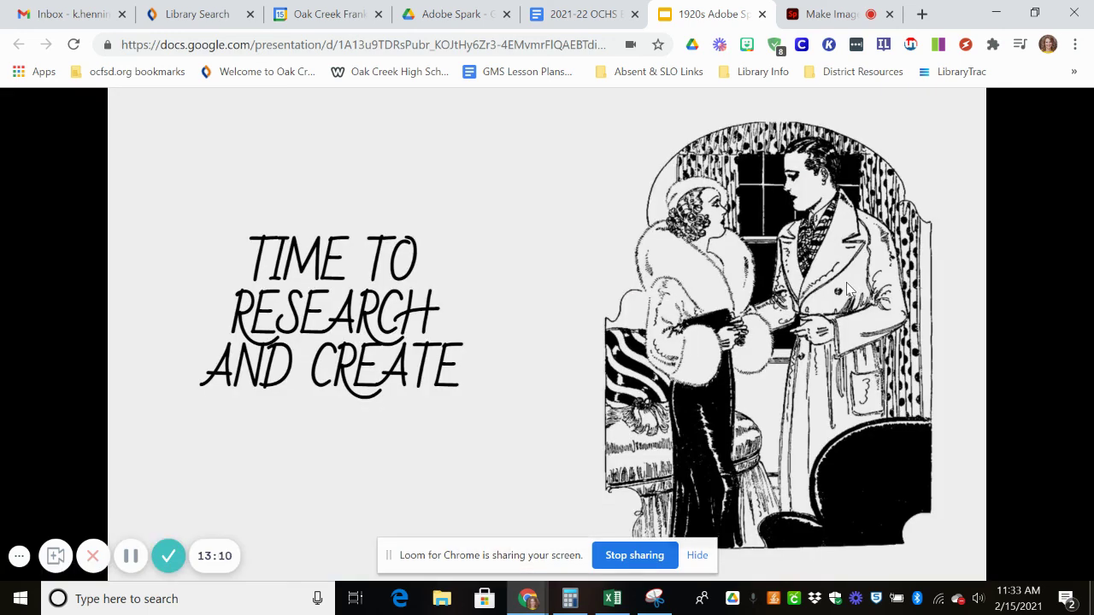